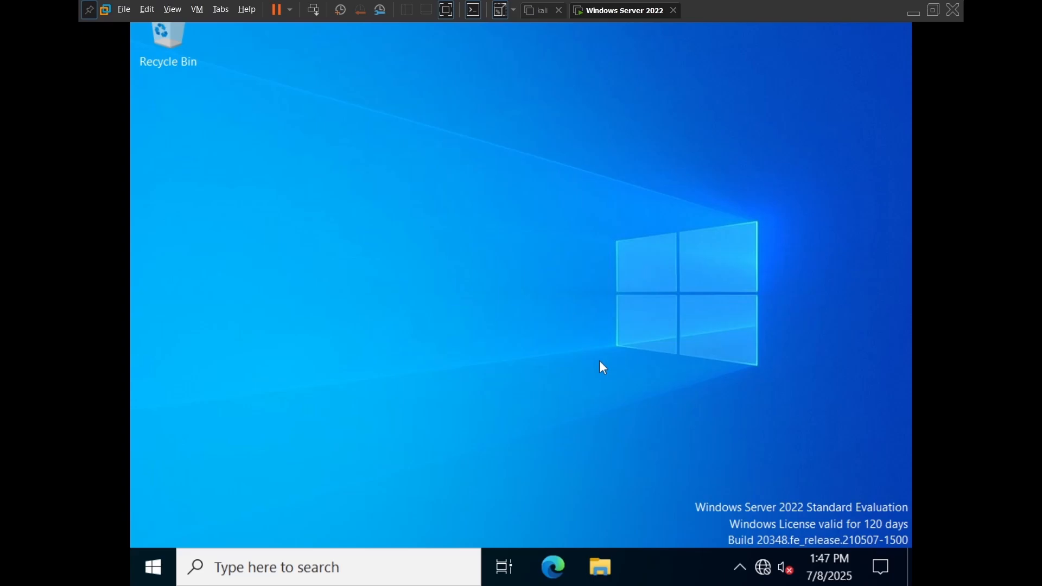
# Open Server Manager and dismiss the Windows Admin Center notice.
pyautogui.click(163, 578)
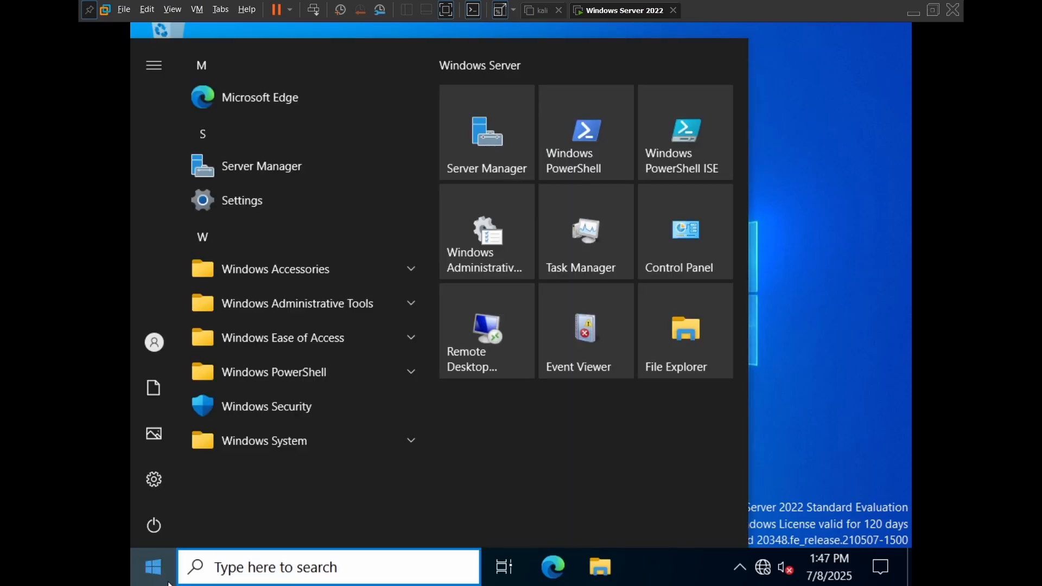
pyautogui.press('Tab')
pyautogui.press('Down')
pyautogui.press('Down')
pyautogui.press('Down')
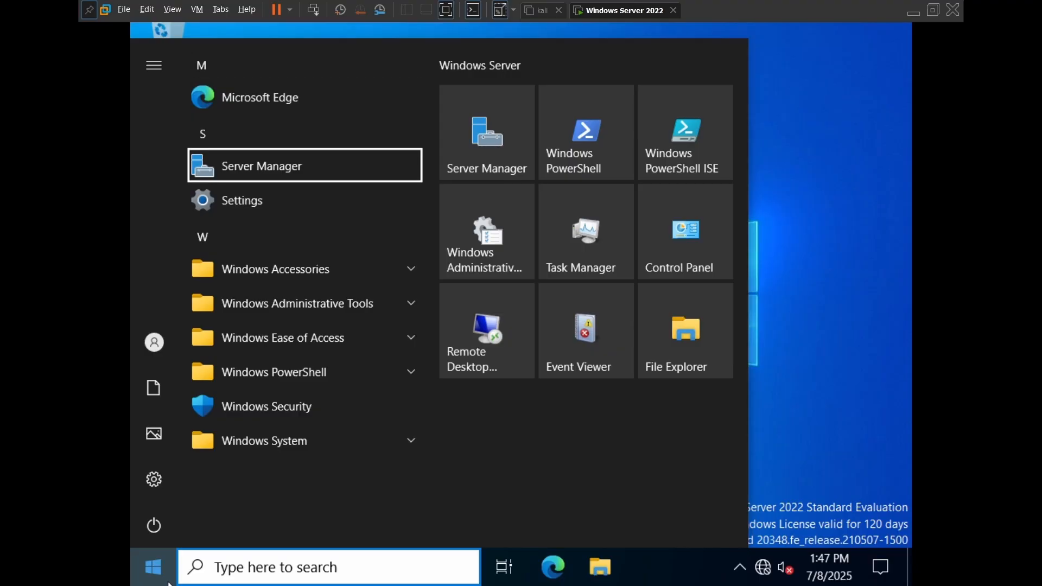
pyautogui.press('Return')
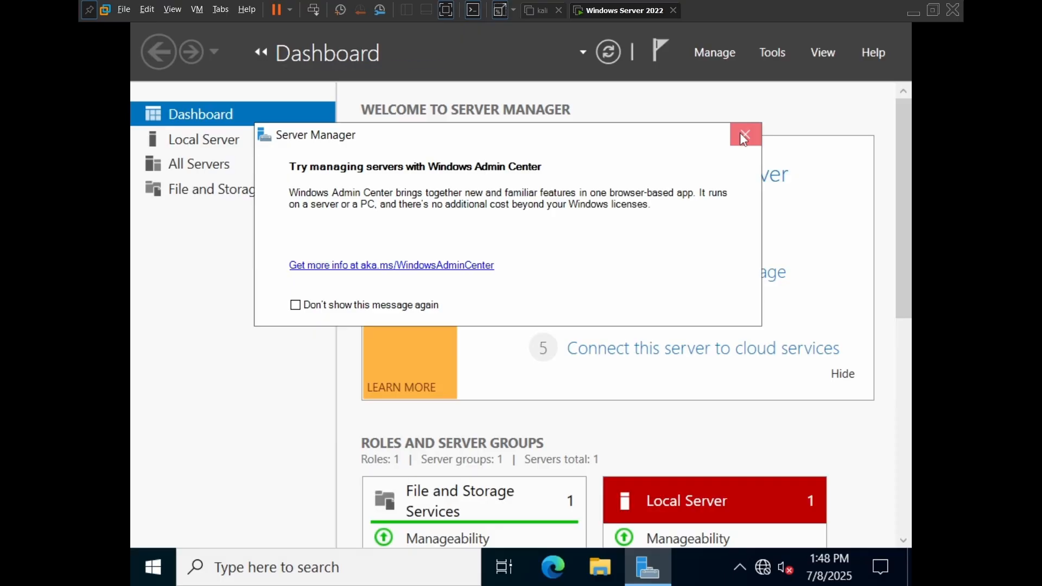
pyautogui.click(745, 134)
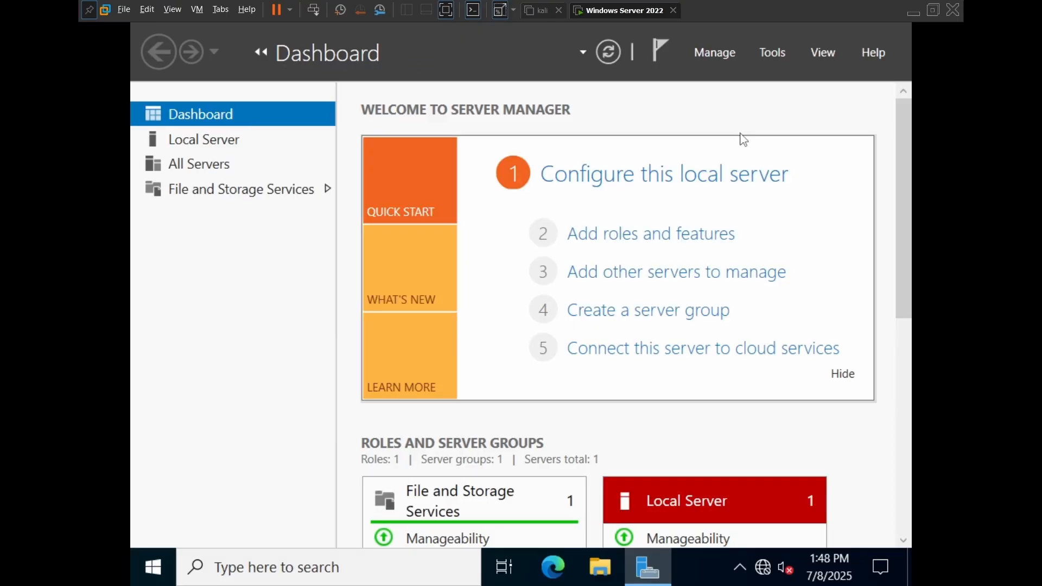
# Start adding roles and features, keeping the role-based or feature-based installation type and the server selected in the server pool.
pyautogui.click(715, 54)
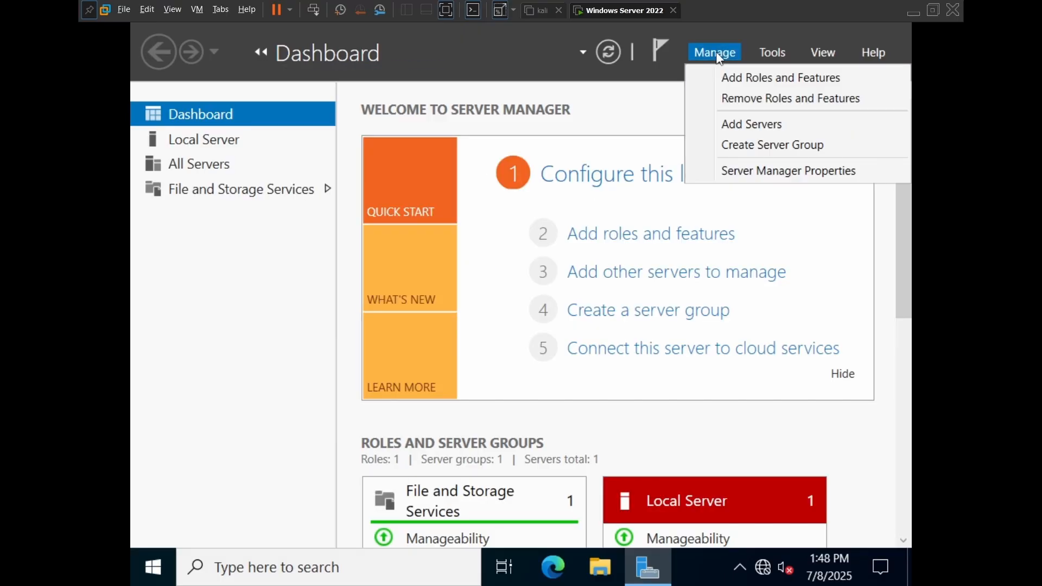
pyautogui.click(783, 79)
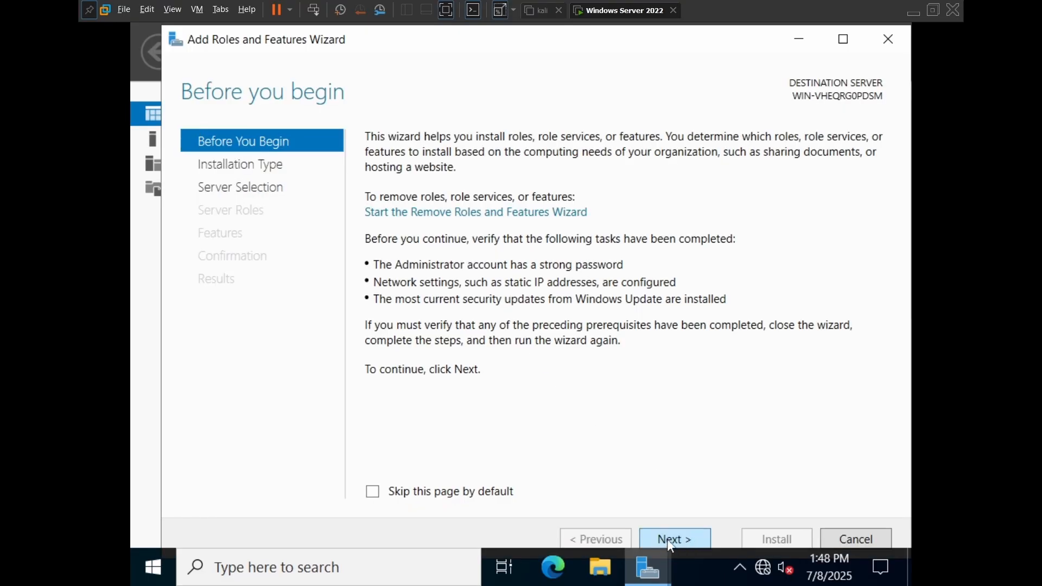
pyautogui.click(667, 539)
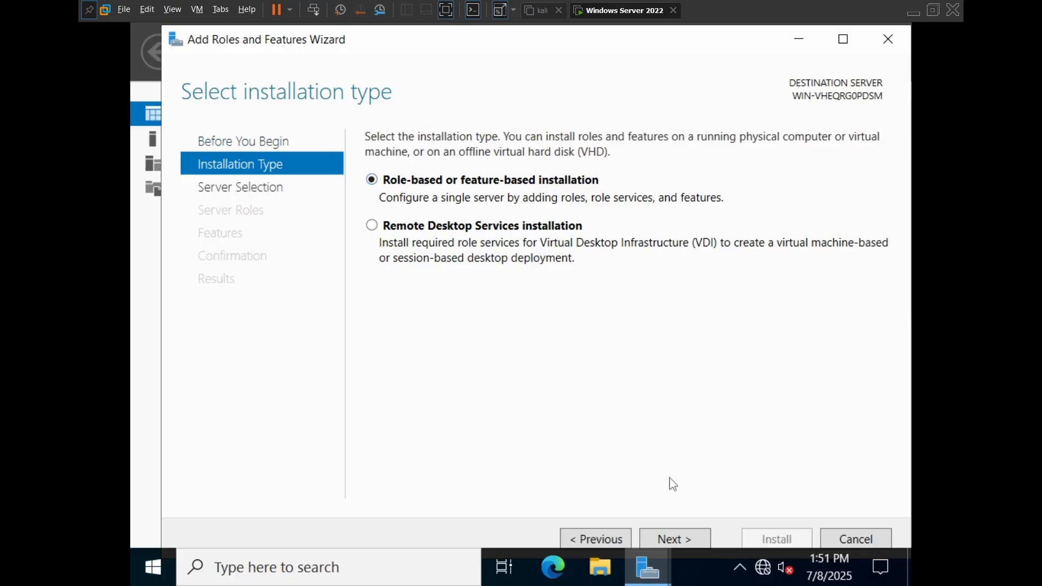
pyautogui.click(683, 543)
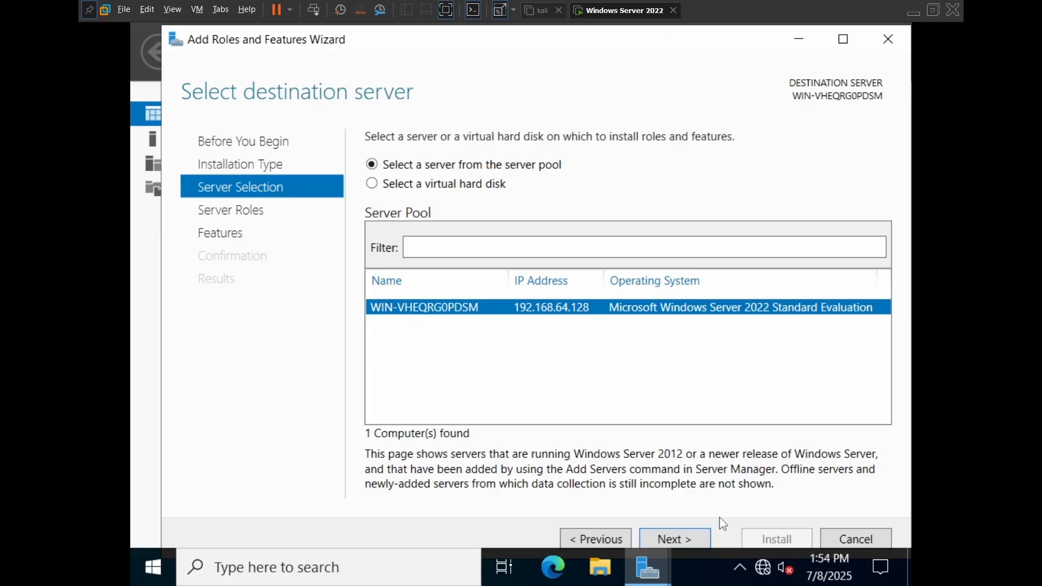
pyautogui.click(699, 540)
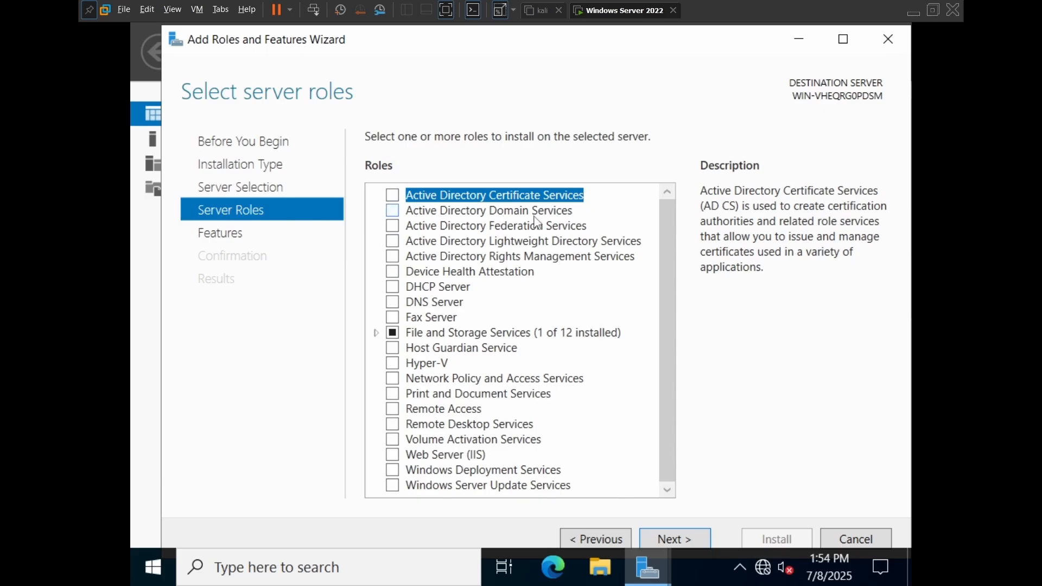
# Select the Active Directory Domain Services, Active Directory Lightweight Directory Services and DNS Server roles, adding each role's required features with management tools.
pyautogui.click(393, 211)
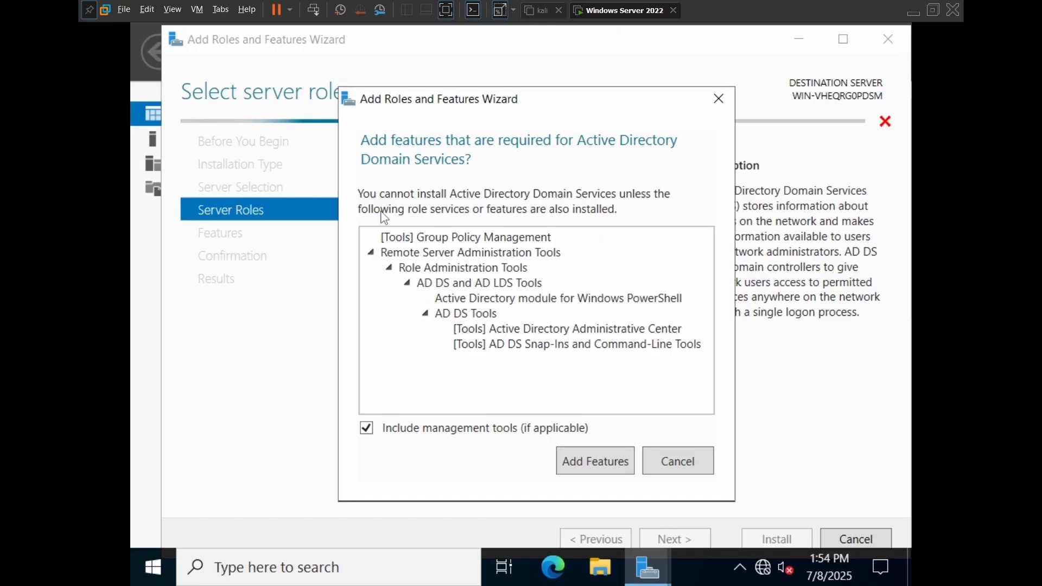
pyautogui.click(597, 467)
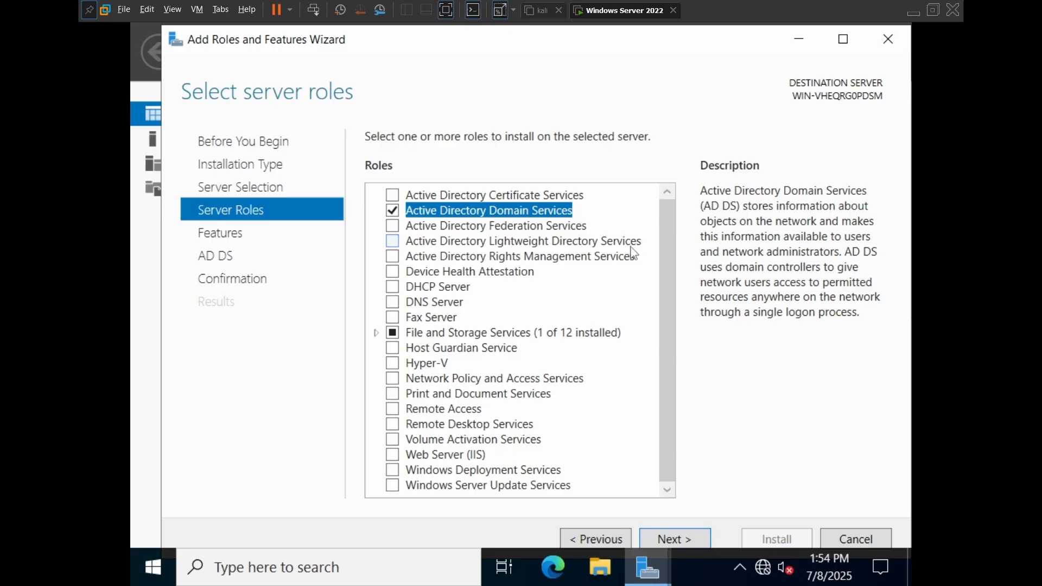
pyautogui.click(393, 241)
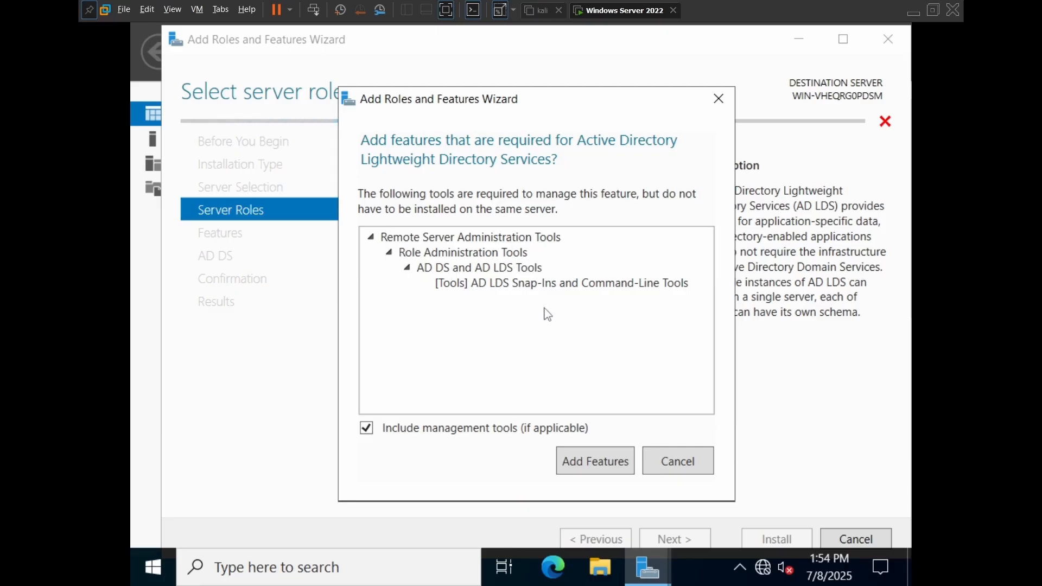
pyautogui.click(582, 467)
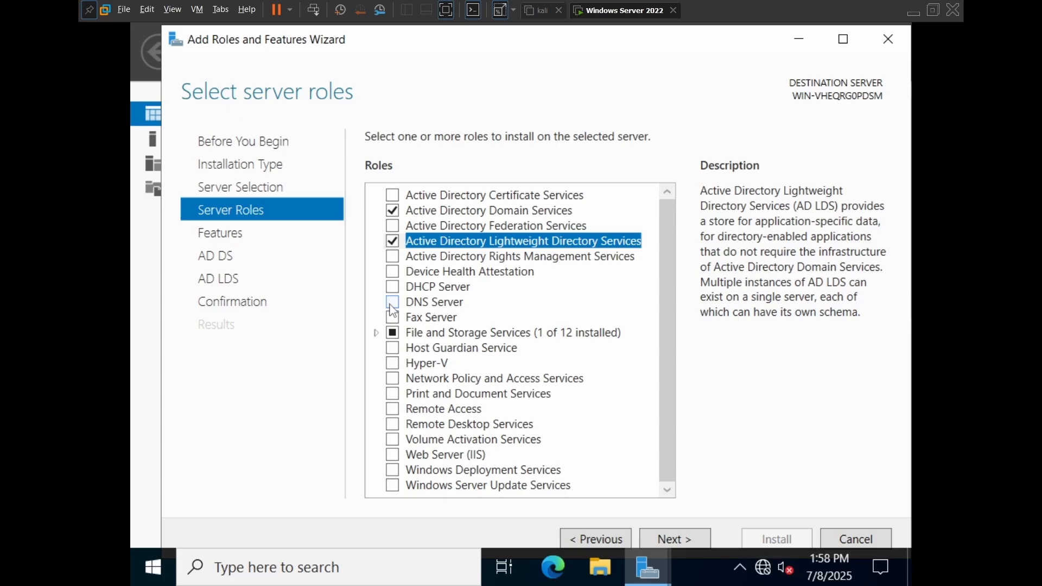
pyautogui.click(392, 302)
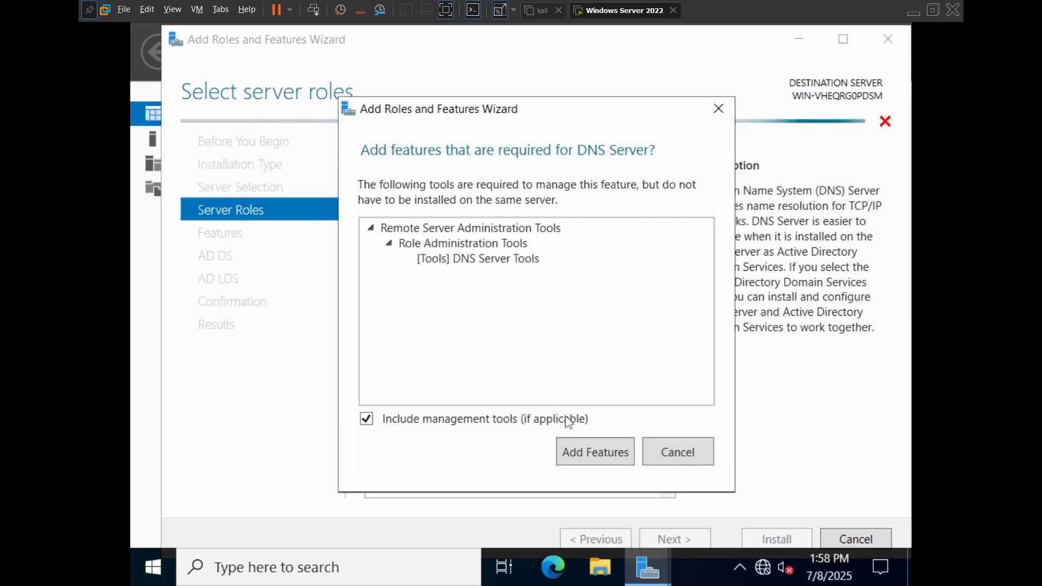
pyautogui.click(594, 457)
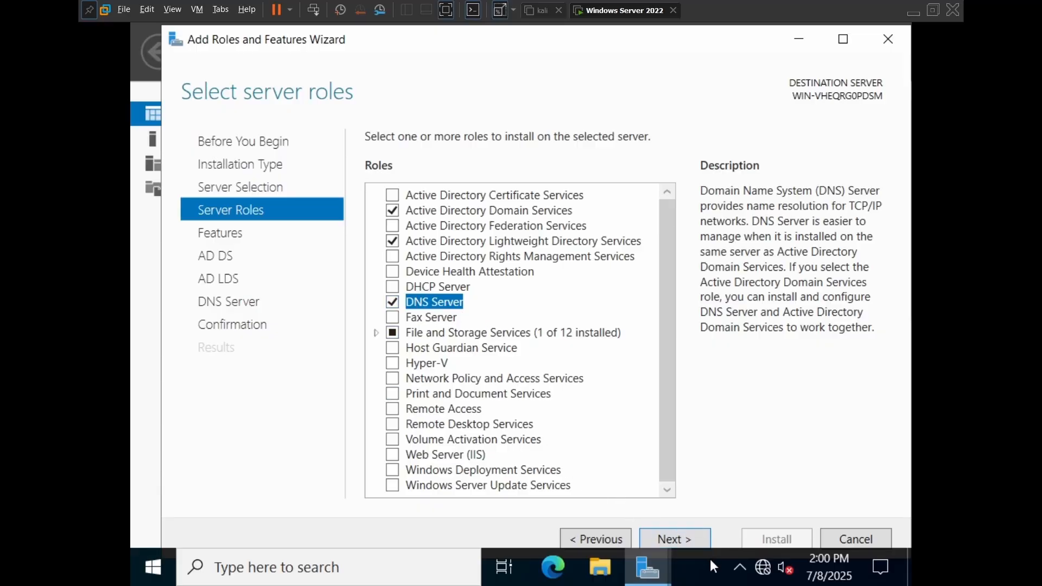
# Look through the features list, keep the preselected features, and proceed past the role information pages to the installation confirmation.
pyautogui.click(699, 542)
pyautogui.scroll(1, 584, 426)
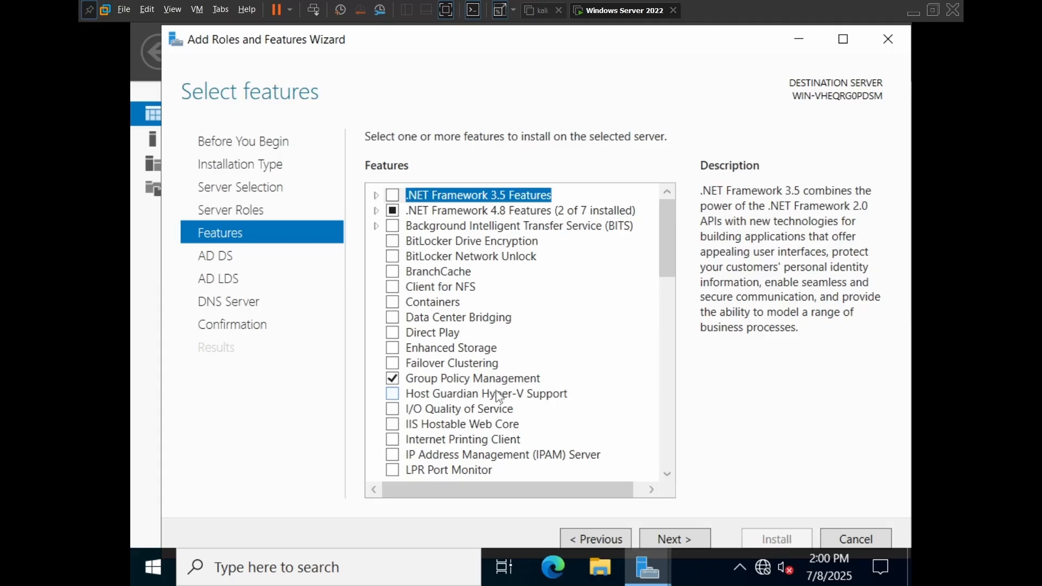
pyautogui.scroll(-2, 498, 398)
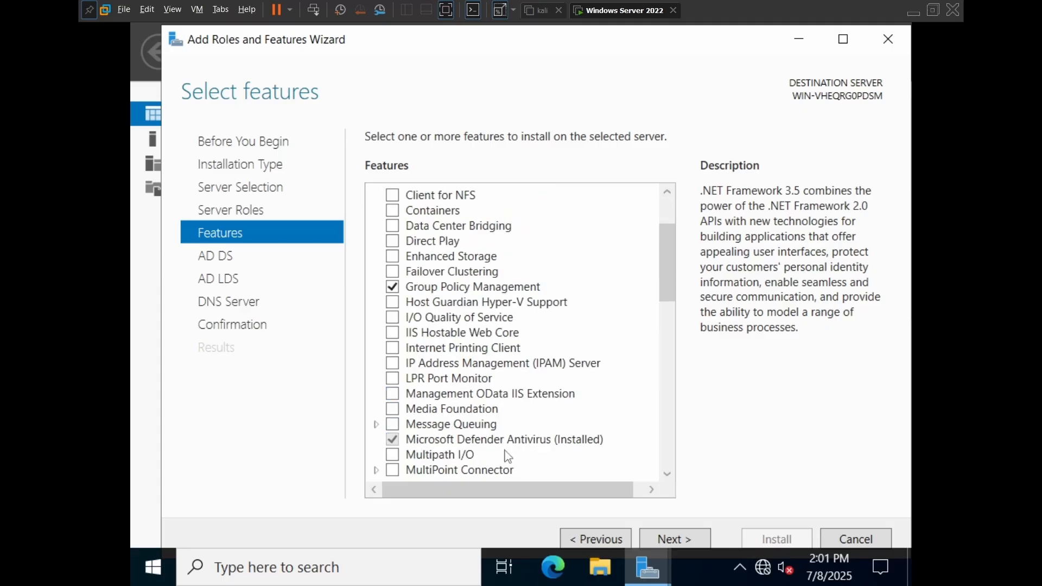
pyautogui.scroll(-4, 507, 456)
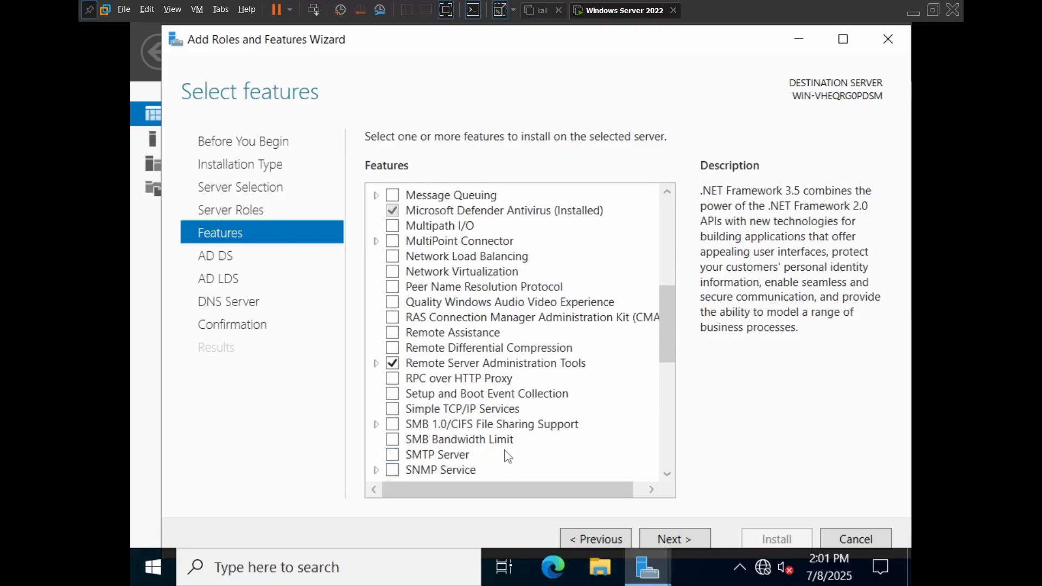
pyautogui.scroll(-2, 508, 456)
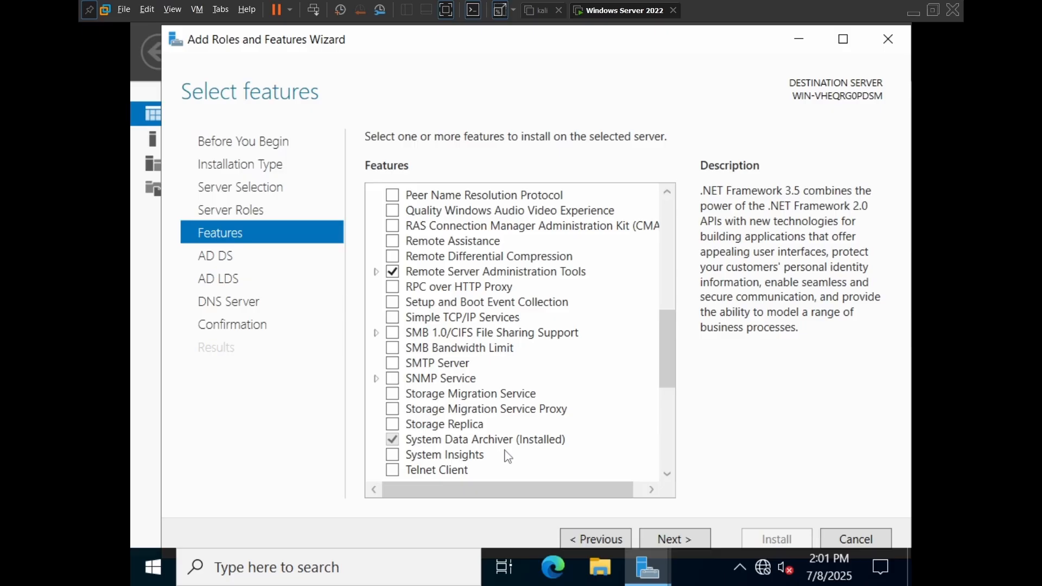
pyautogui.scroll(-1, 508, 456)
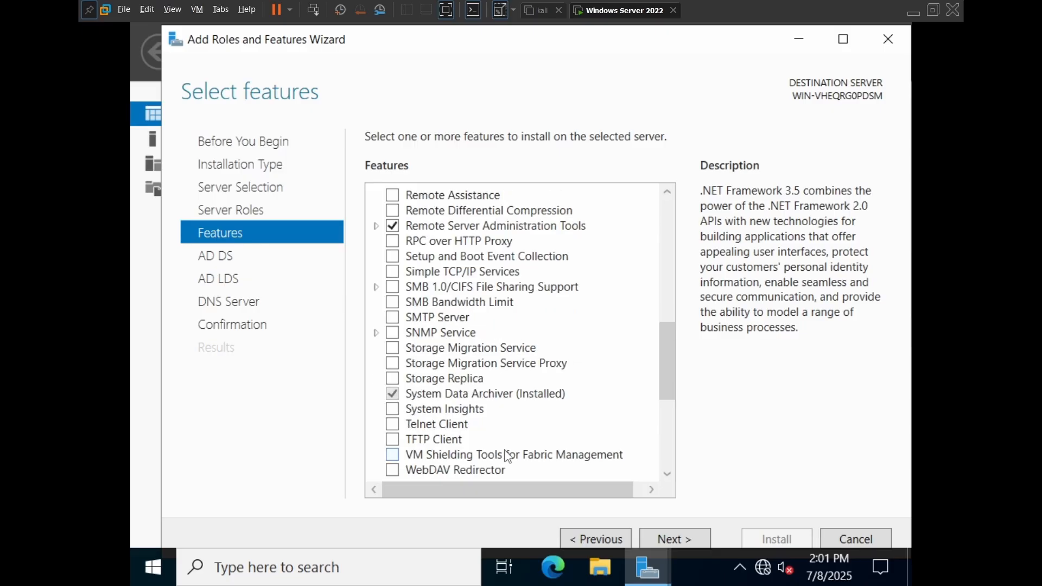
pyautogui.scroll(-2, 508, 456)
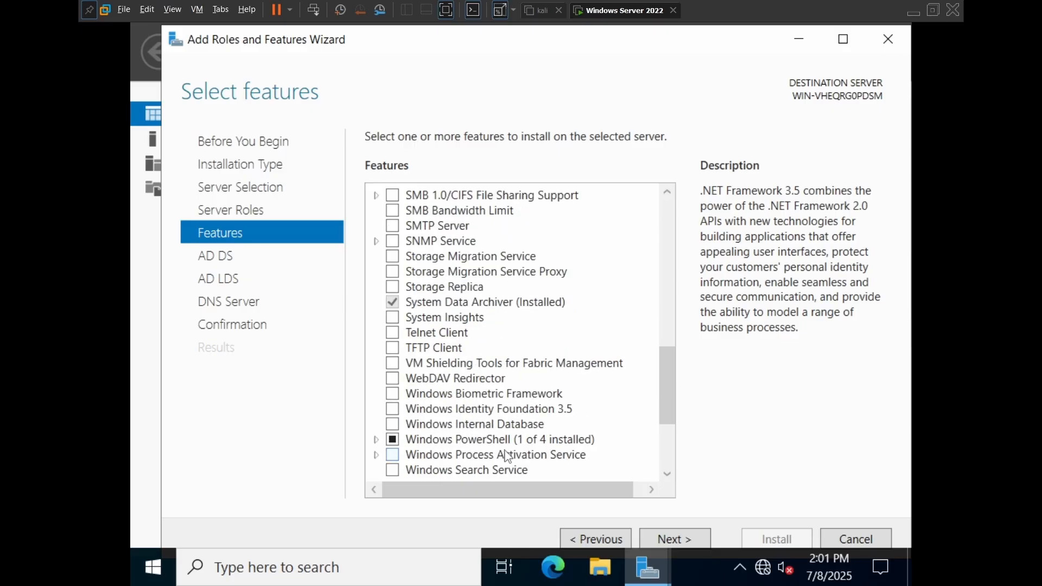
pyautogui.scroll(-4, 508, 457)
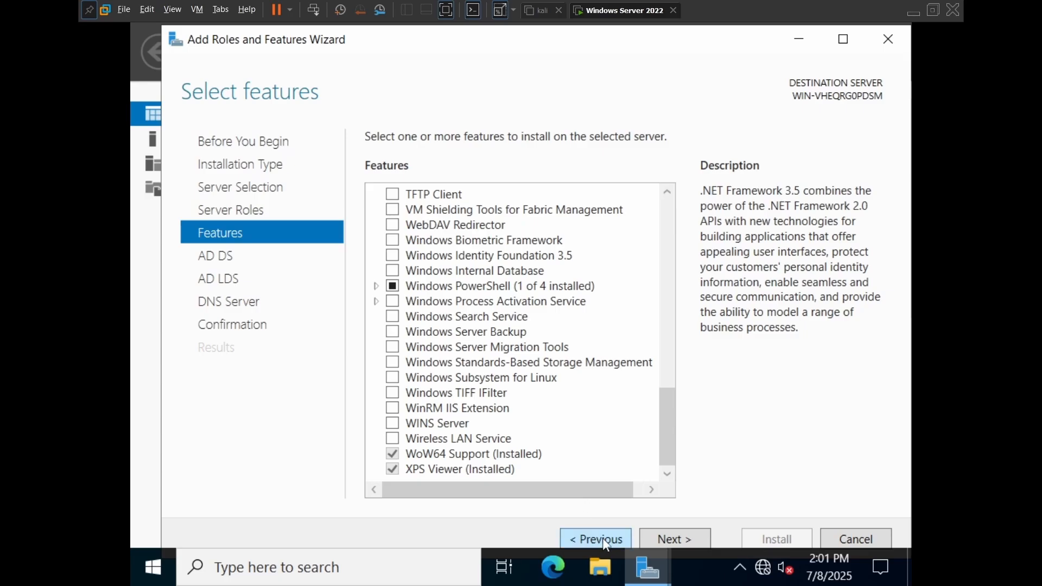
pyautogui.click(685, 544)
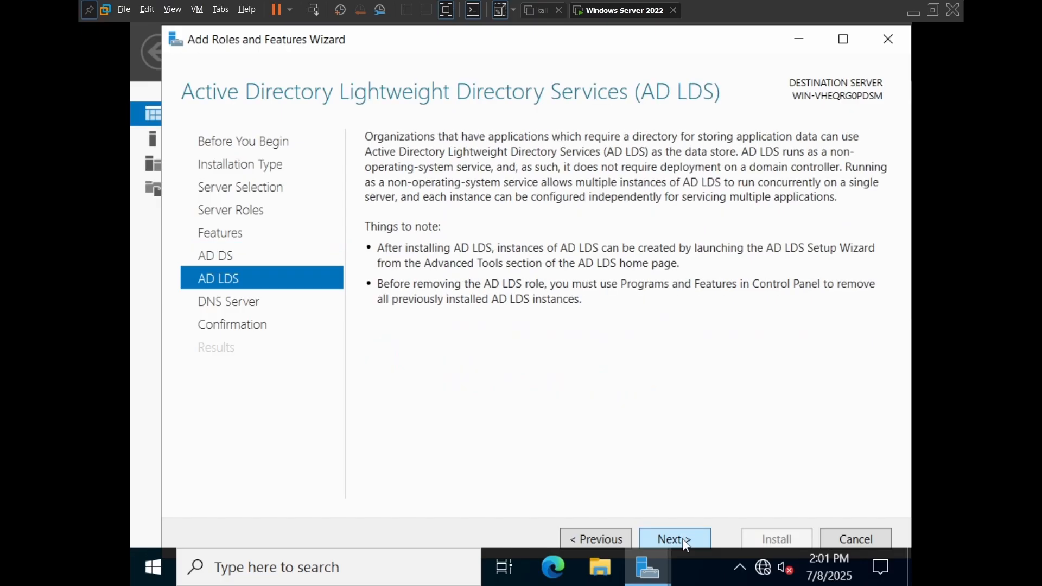
pyautogui.click(686, 545)
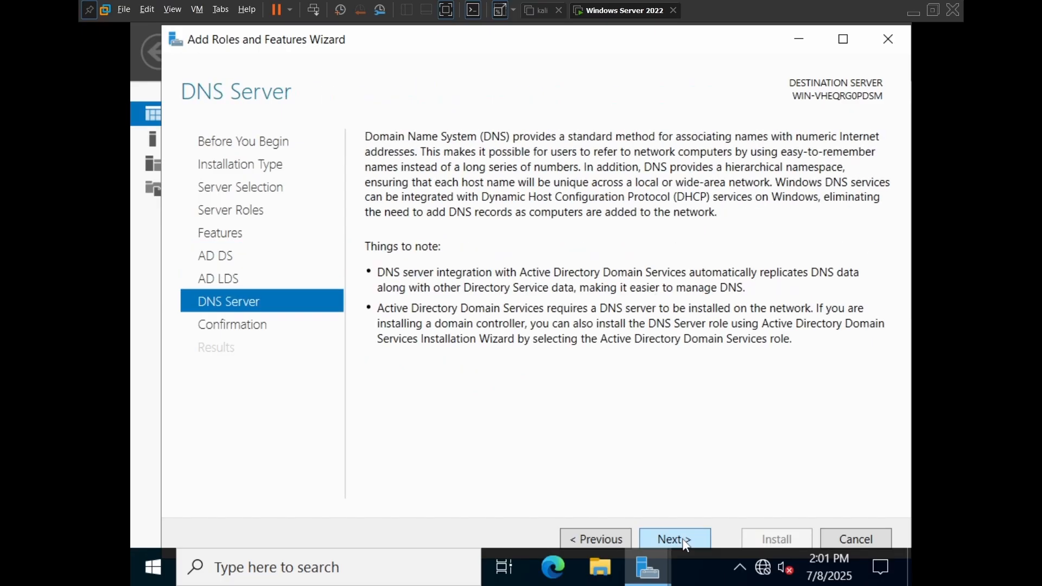
pyautogui.click(686, 544)
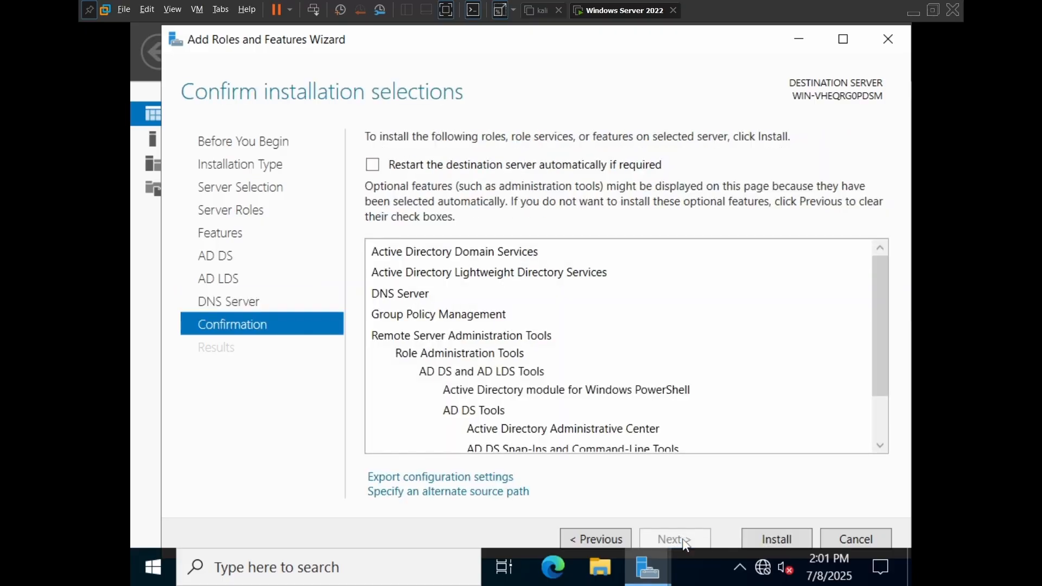
# Review the roles and tools chosen for installation, and install them without enabling automatic restart.
pyautogui.scroll(-2, 578, 332)
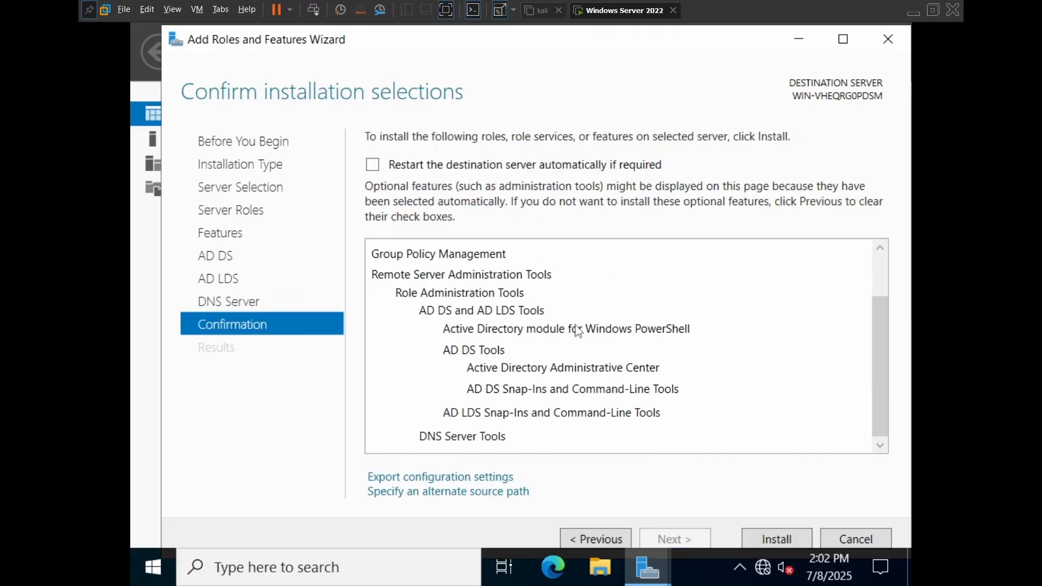
pyautogui.scroll(2, 578, 331)
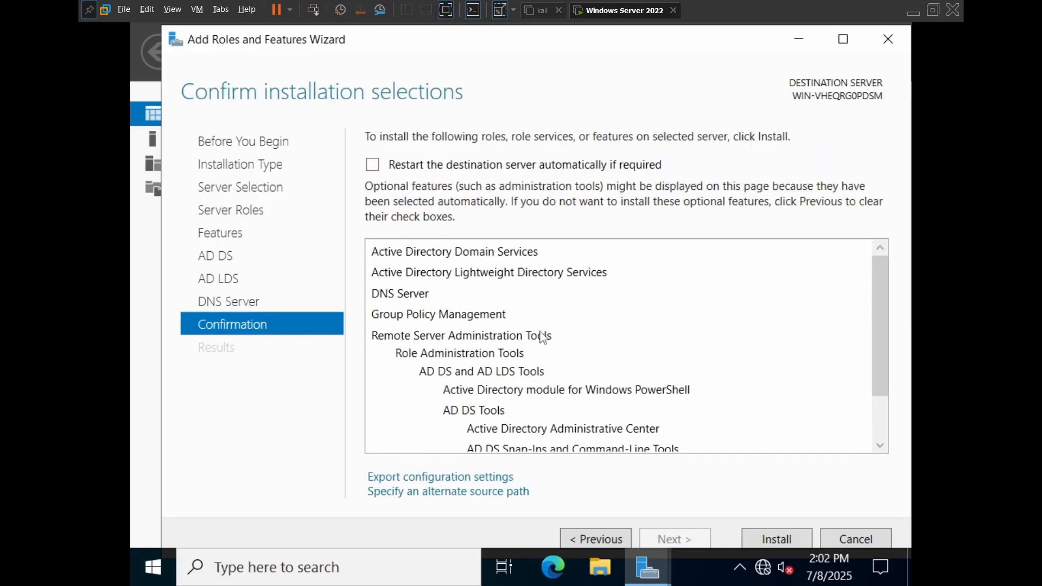
pyautogui.scroll(-2, 545, 342)
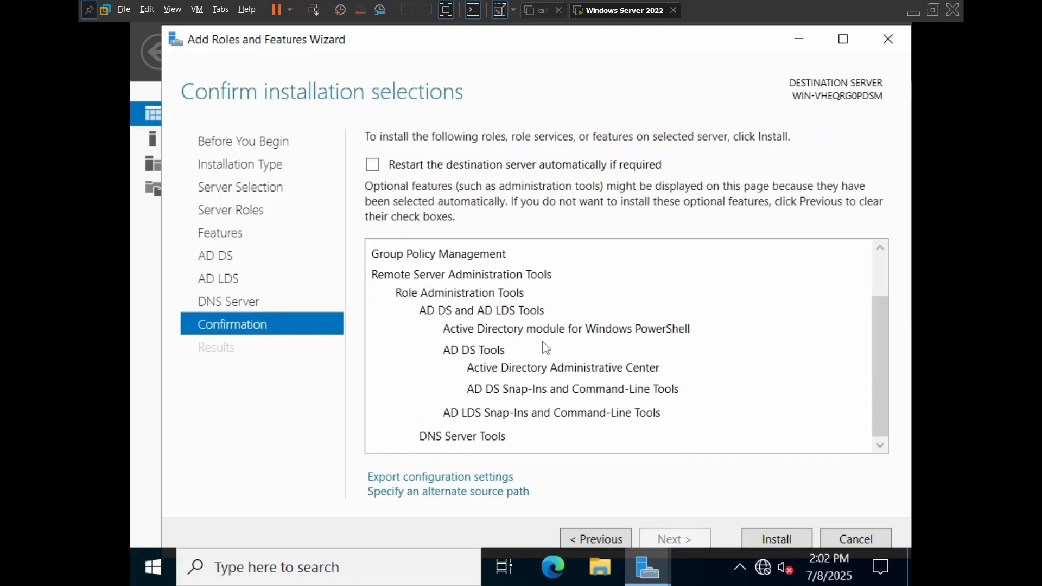
pyautogui.click(784, 540)
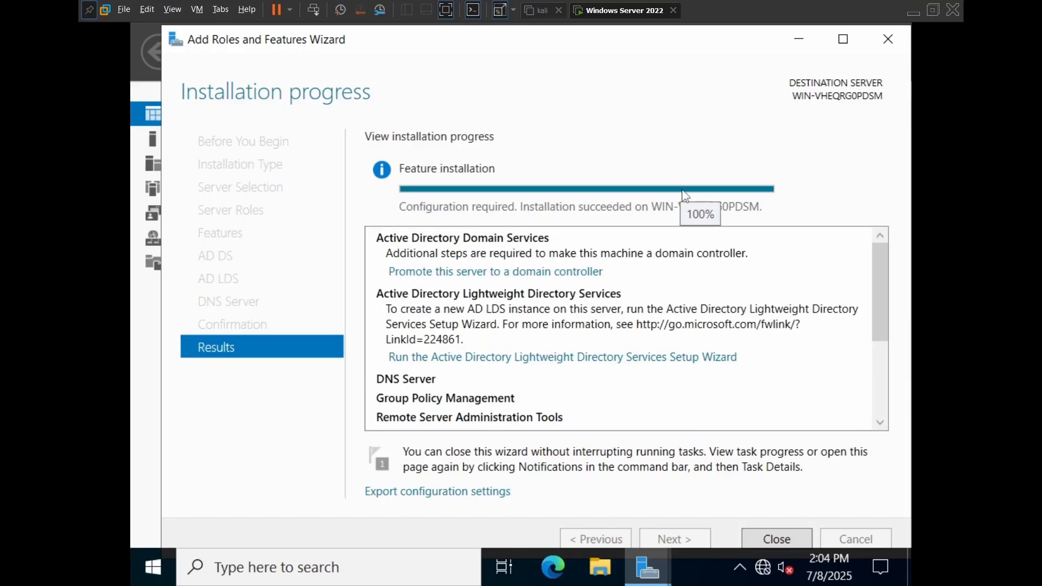
# Begin promoting the server to a domain controller in a new forest with the root domain name darkshadow.local.
pyautogui.click(428, 273)
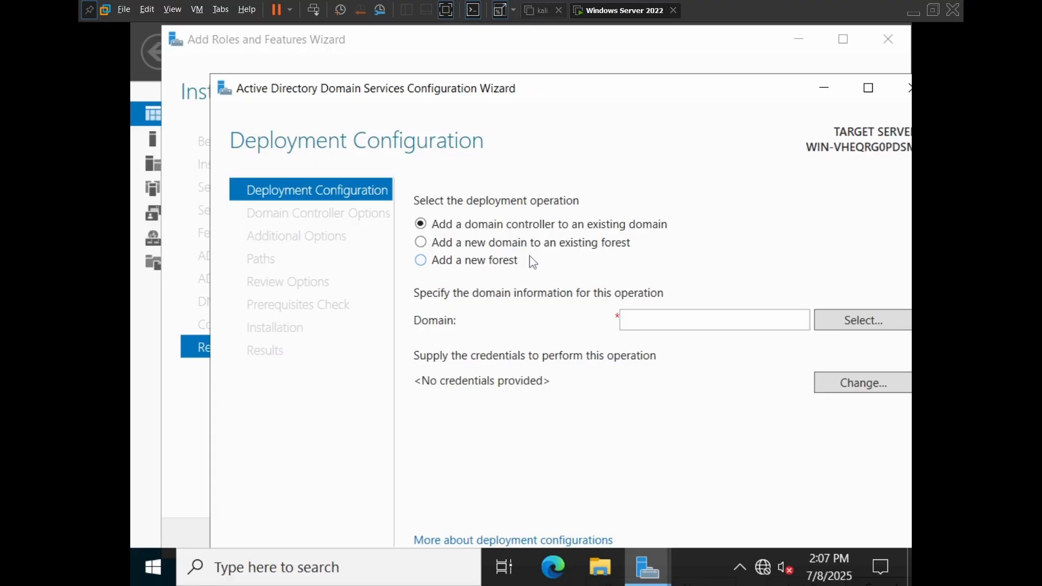
pyautogui.click(501, 268)
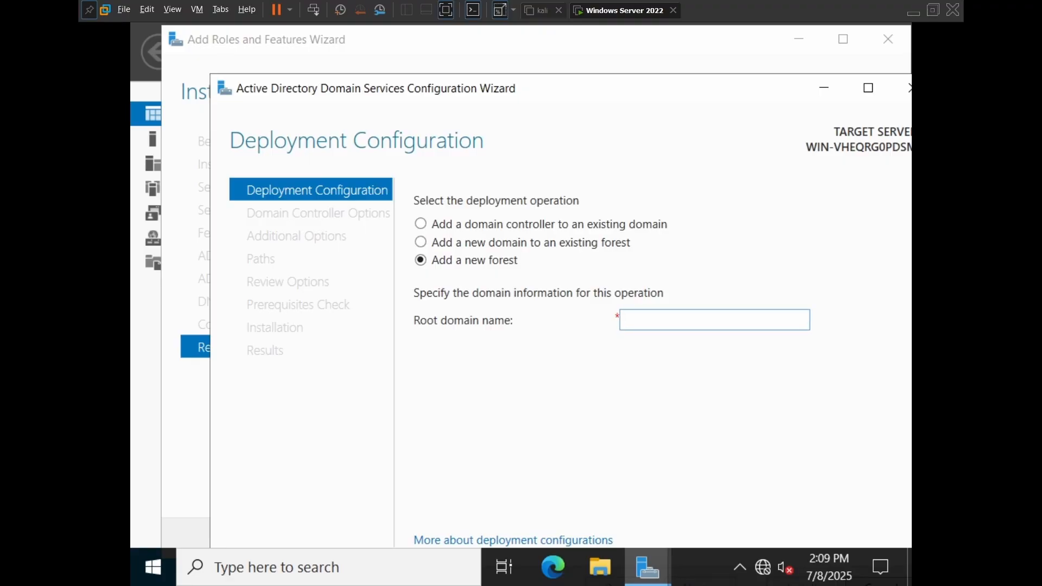
pyautogui.write('darkshadow.local')
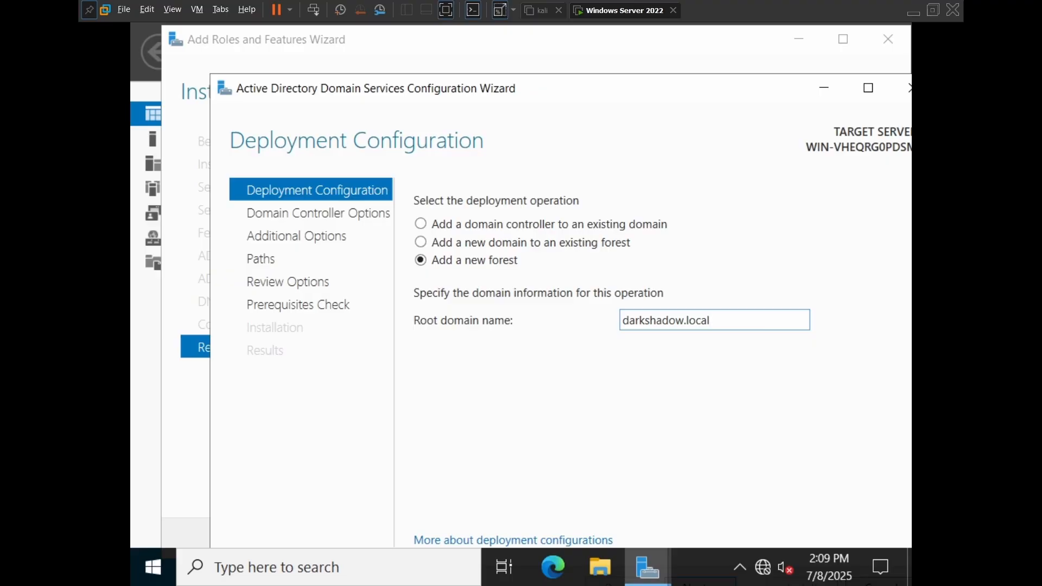
pyautogui.press('Return')
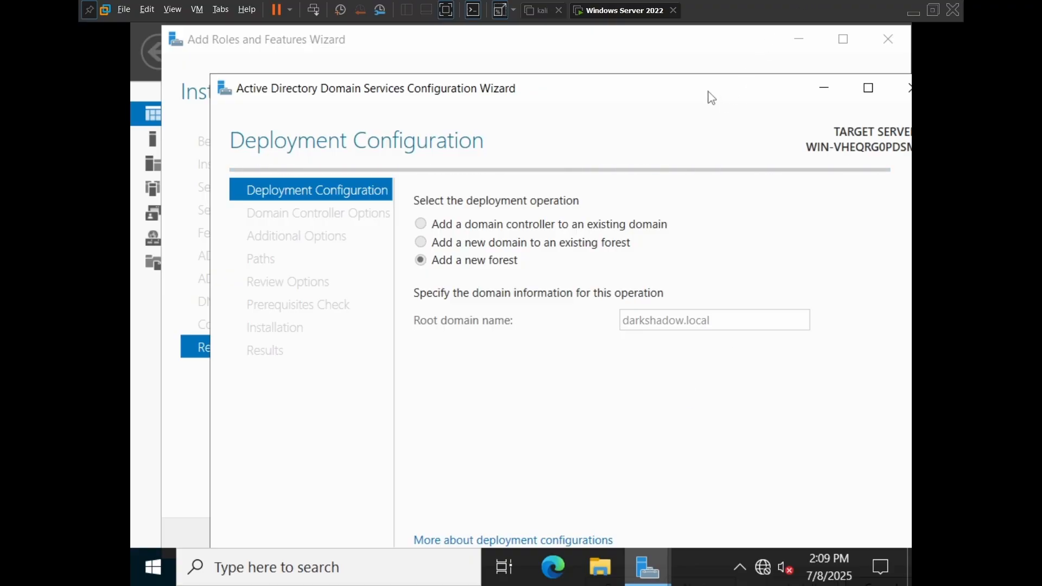
# Enter and confirm the Directory Services Restore Mode (DSRM) password, keeping the Windows Server 2016 functional levels with DNS server and Global Catalog enabled.
pyautogui.moveTo(669, 99); pyautogui.dragTo(643, 45)
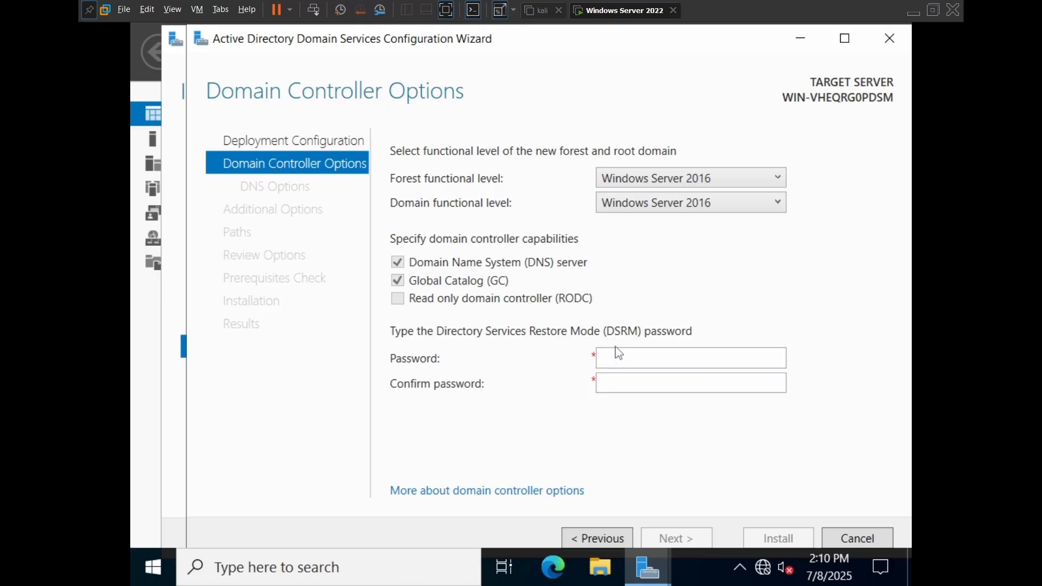
pyautogui.click(645, 353)
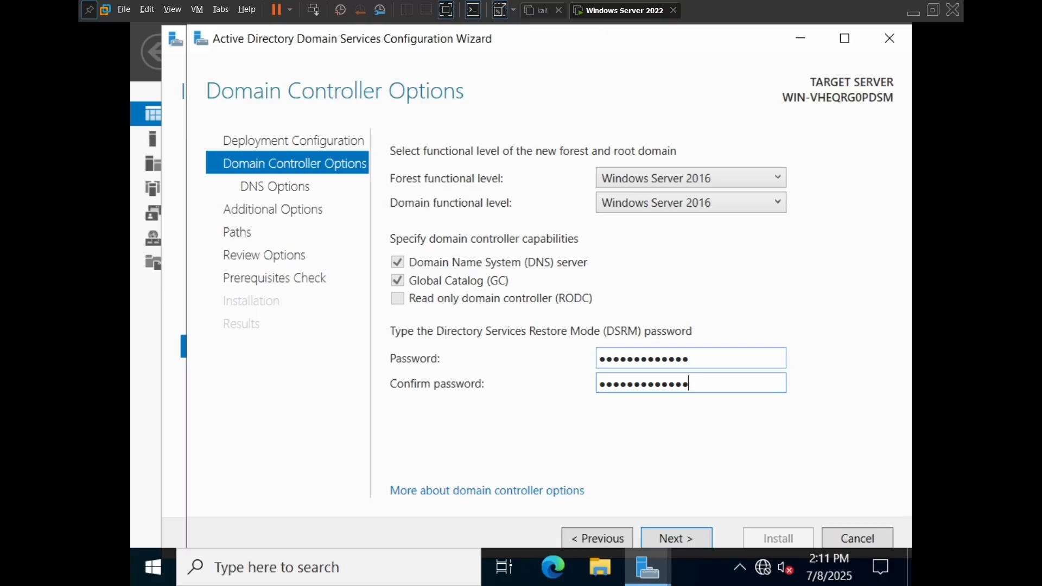
pyautogui.click(682, 543)
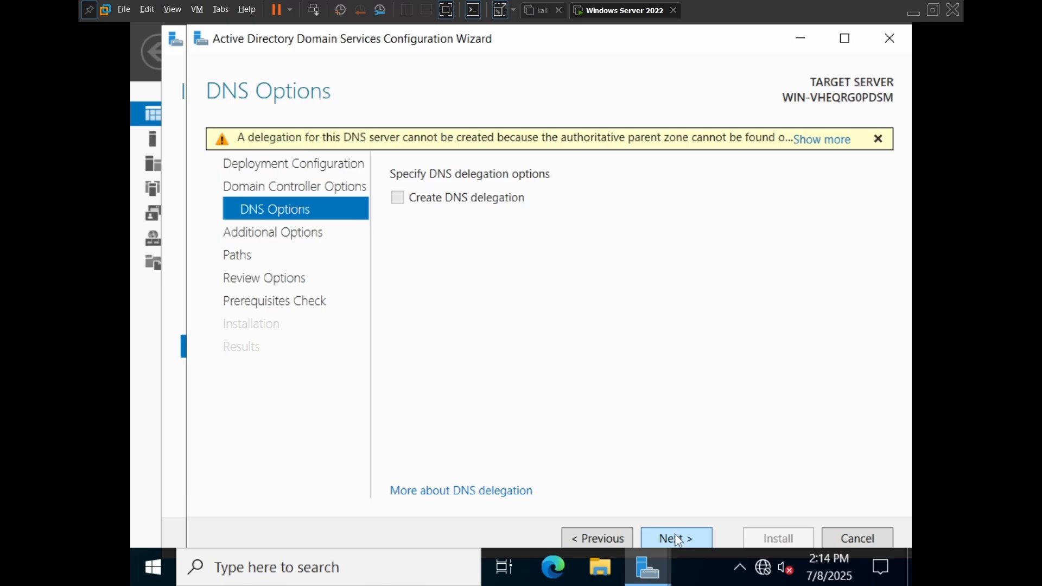
# Proceed without creating a DNS delegation, accepting the default NetBIOS domain name and the default database, log files and SYSVOL folders.
pyautogui.click(677, 538)
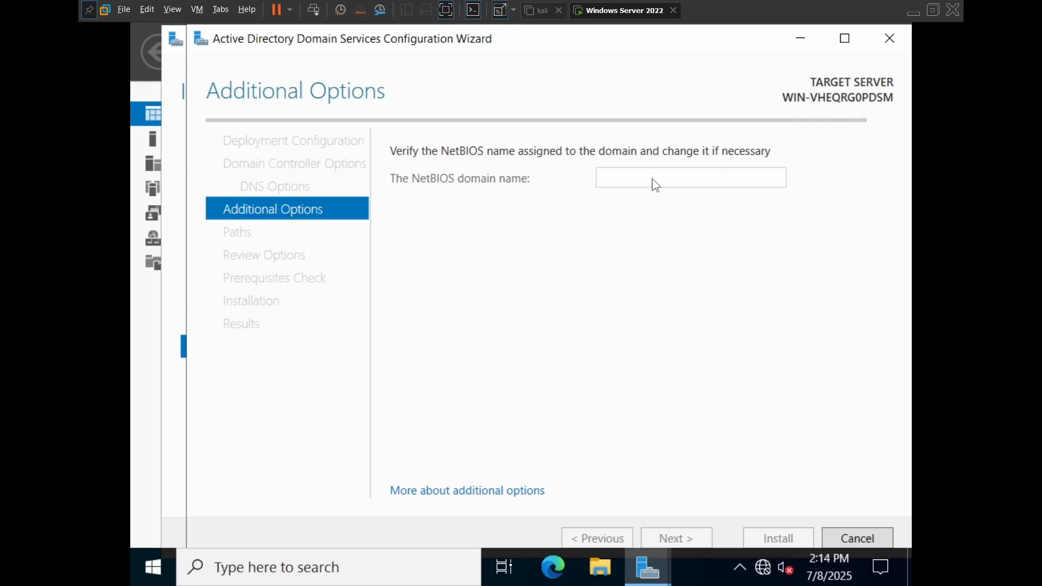
pyautogui.click(685, 540)
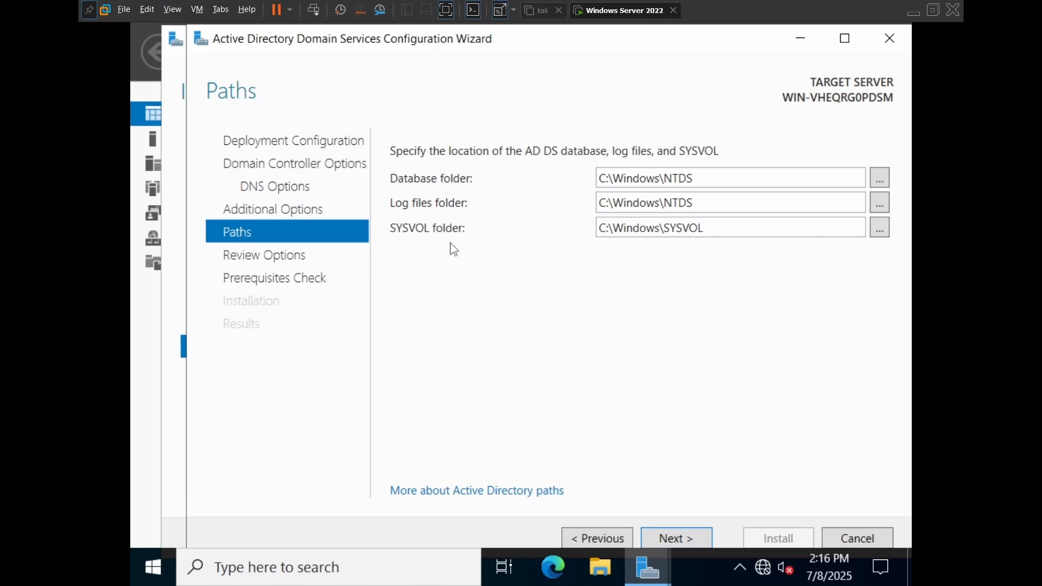
pyautogui.click(679, 543)
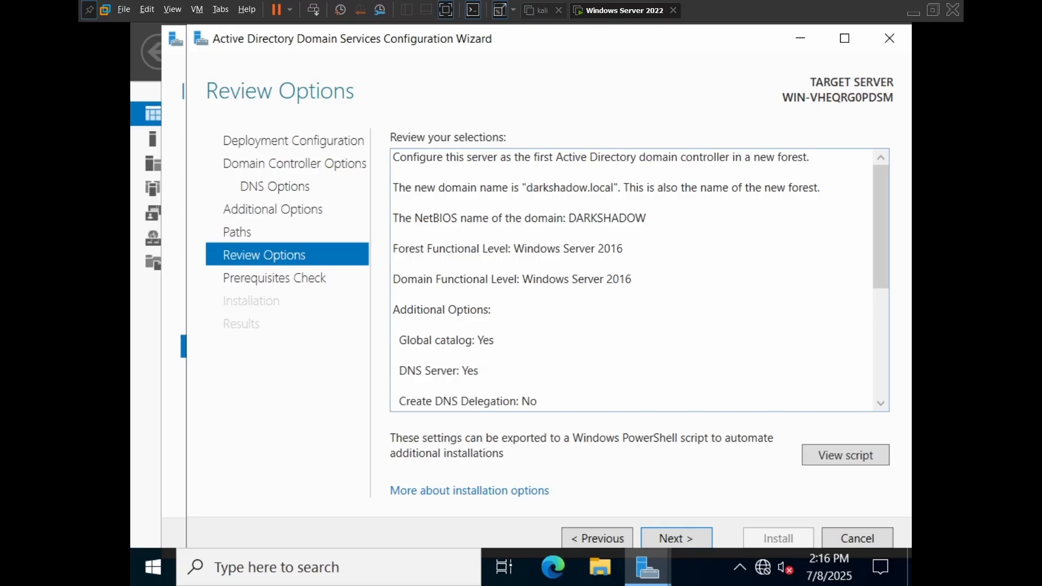
# Review the full summary of domain controller selections, including domain names, functional levels, additional options, folder paths and DNS configuration.
pyautogui.scroll(-1, 632, 280)
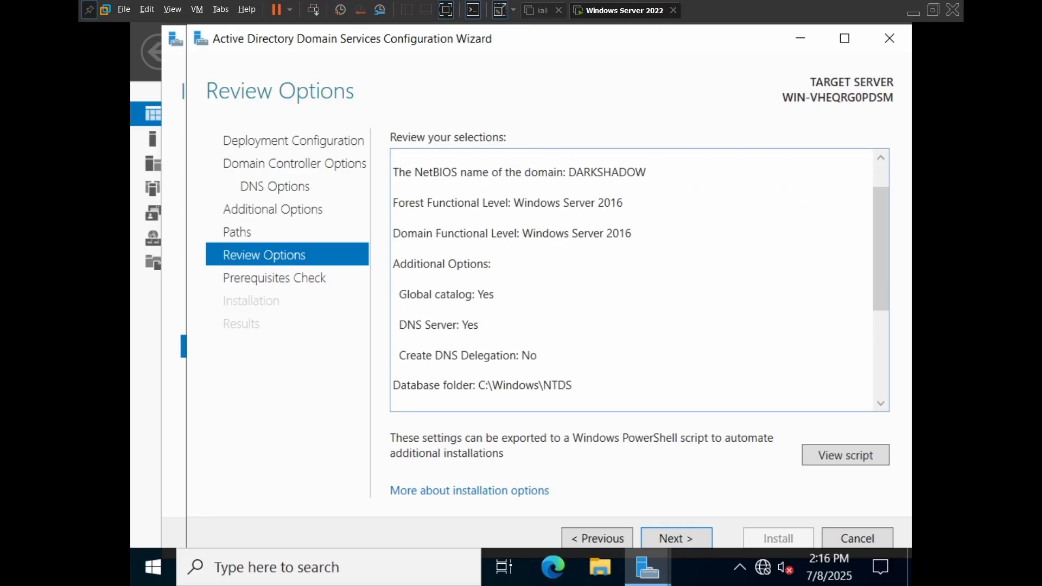
pyautogui.scroll(1, 632, 280)
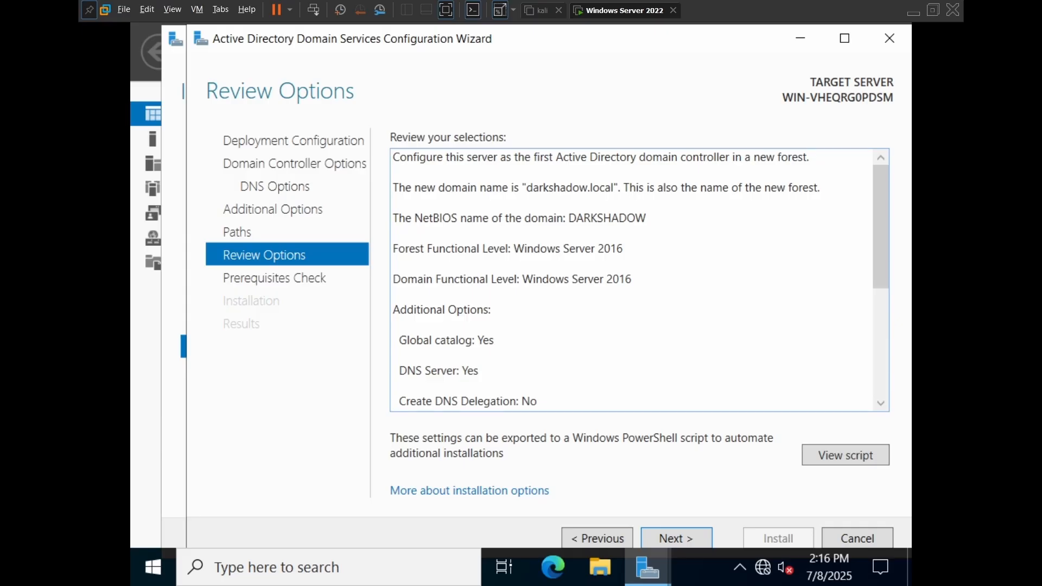
pyautogui.moveTo(393, 158); pyautogui.dragTo(632, 403)
pyautogui.click(632, 280)
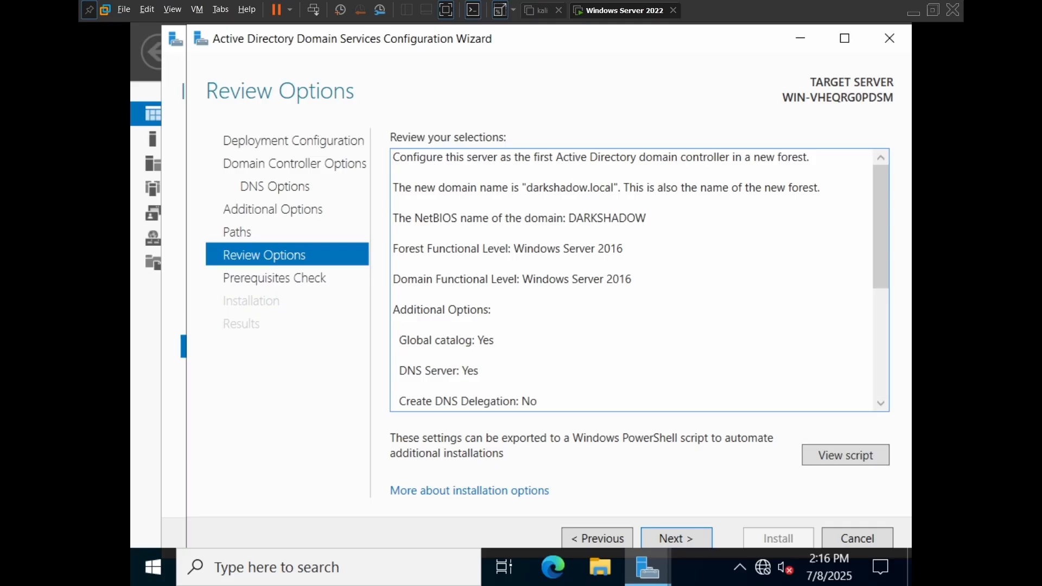
pyautogui.scroll(-1, 632, 280)
pyautogui.scroll(1, 632, 280)
pyautogui.scroll(-4, 640, 280)
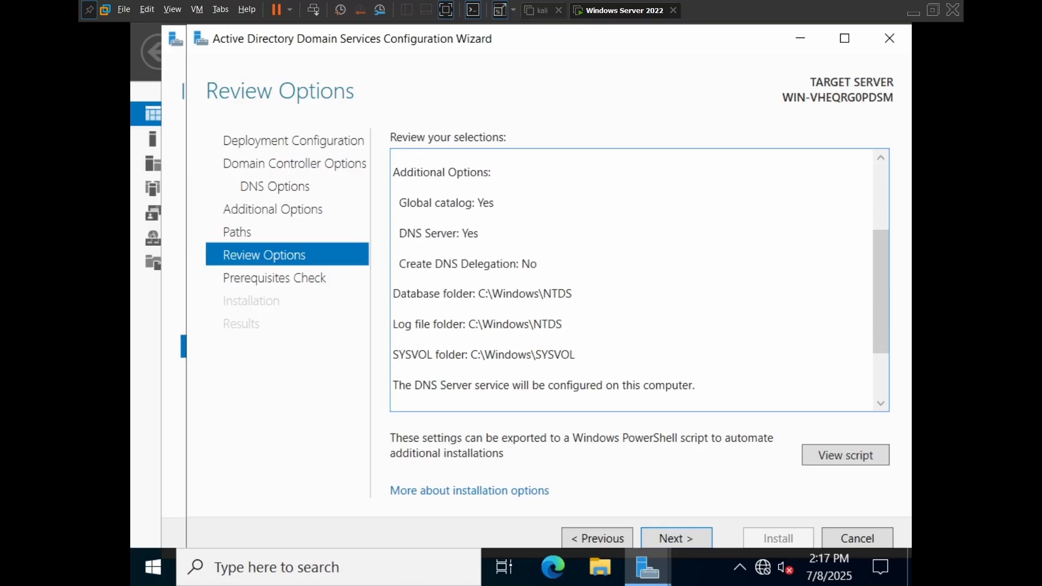
pyautogui.scroll(-3, 640, 280)
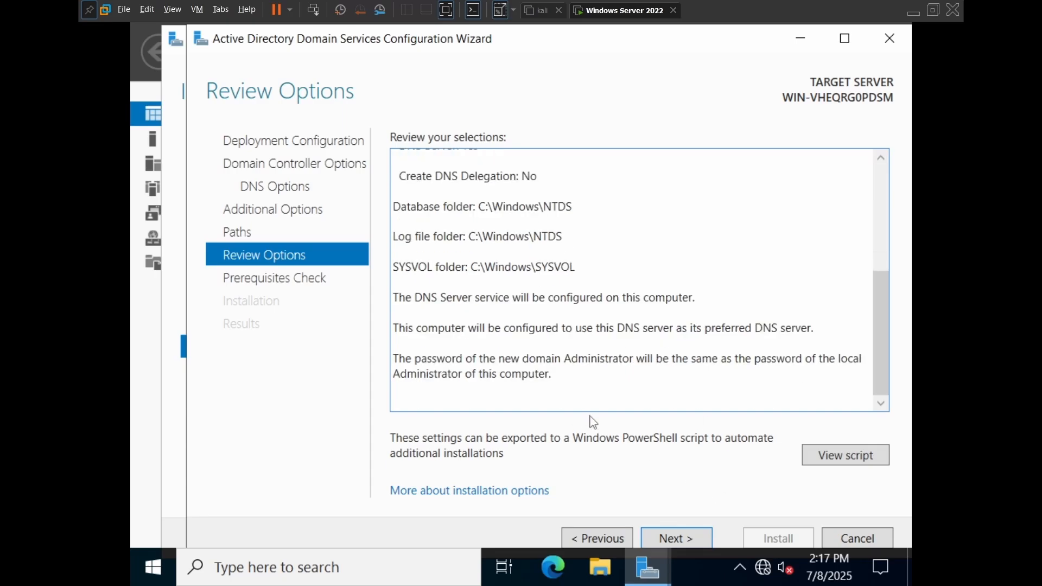
# Run the prerequisites check, look through its results, and start the domain controller installation.
pyautogui.click(673, 539)
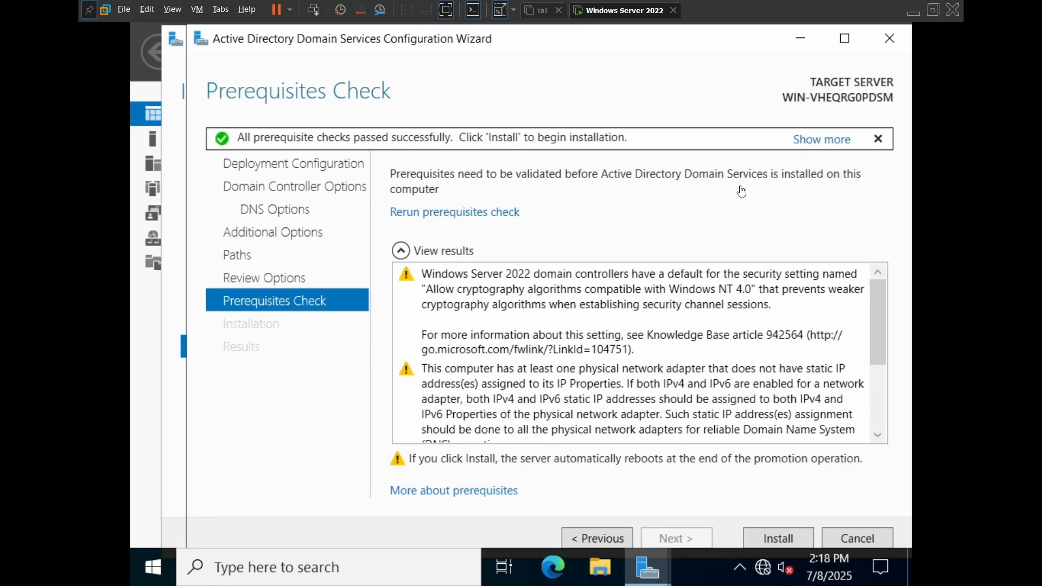
pyautogui.scroll(-5, 858, 380)
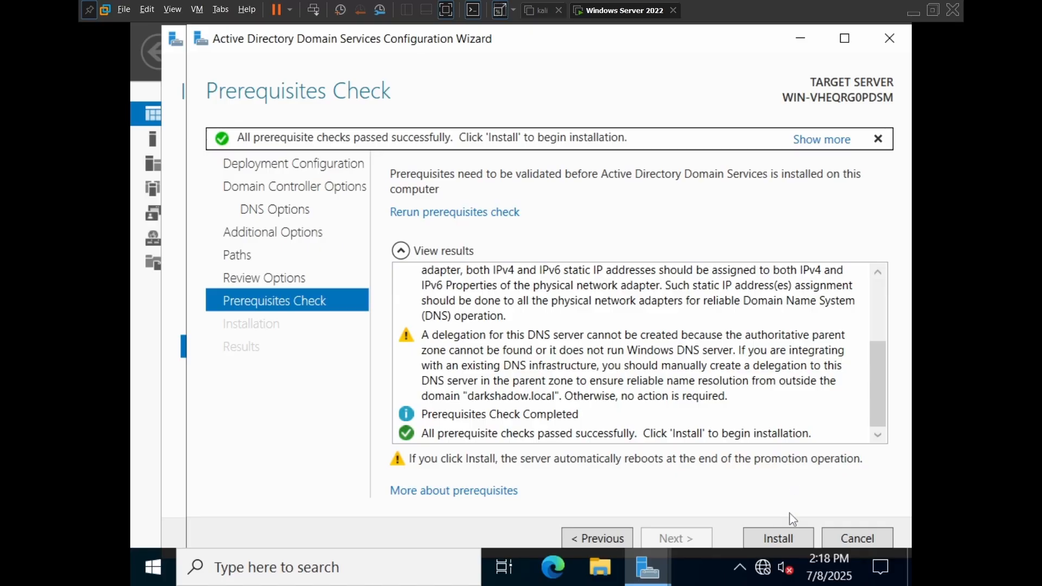
pyautogui.click(789, 537)
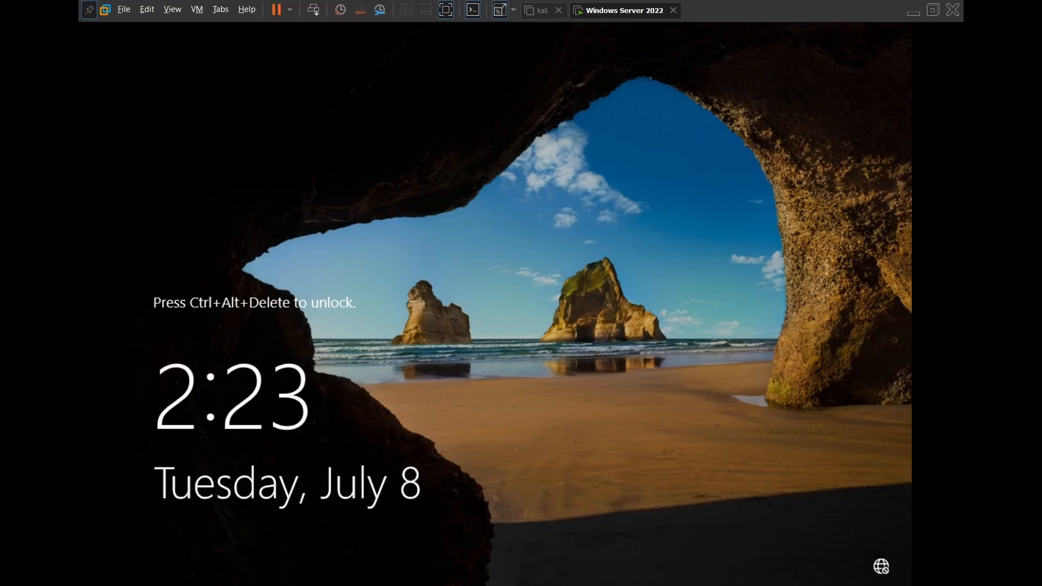
# Unlock the restarted server, sign in as DARKSHADOW\Administrator with the account password, and close Server Manager.
pyautogui.press('ctrl+alt+Insert')
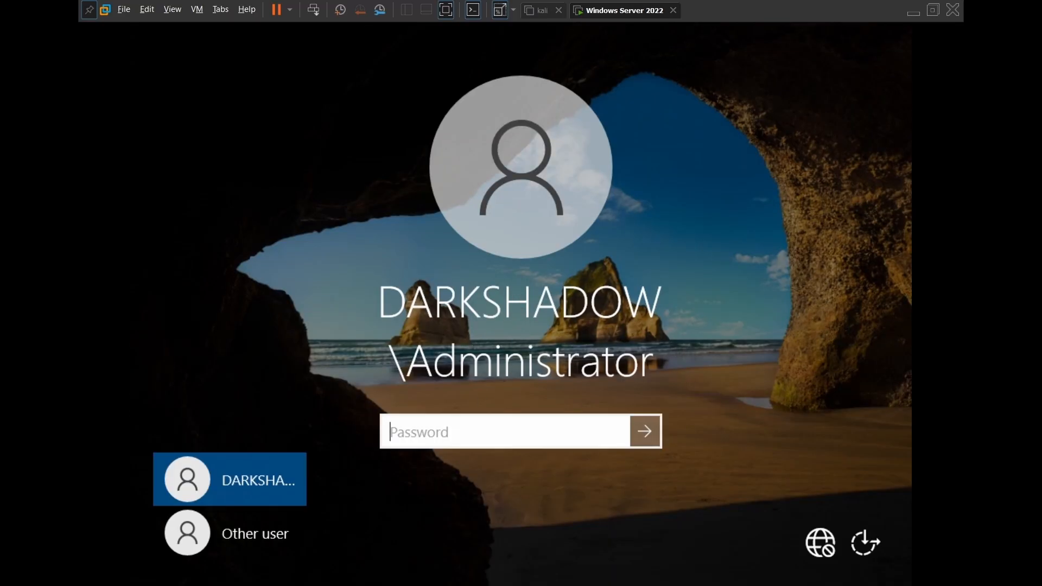
pyautogui.write('•••••••••••')
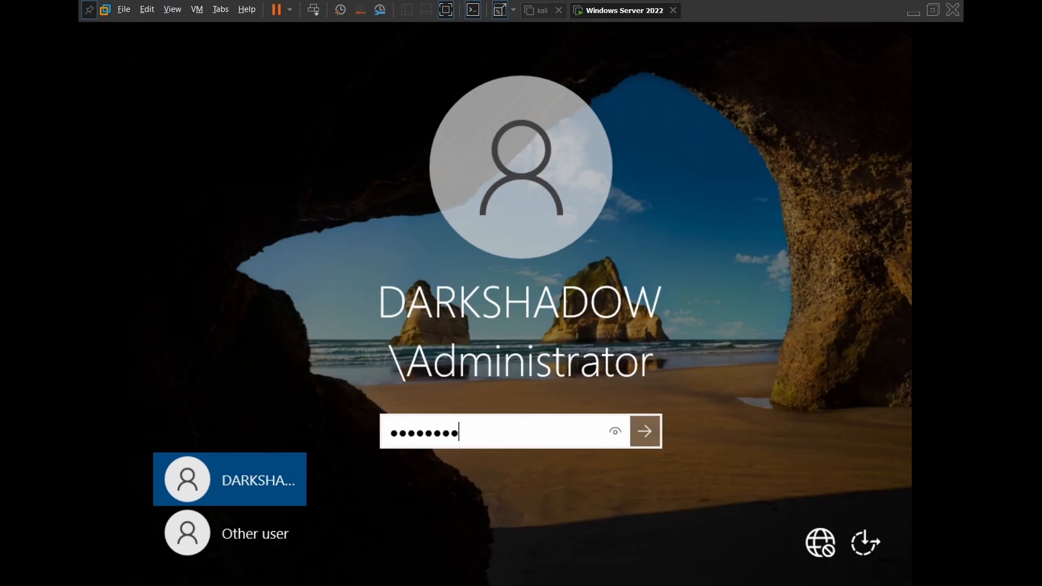
pyautogui.press('Return')
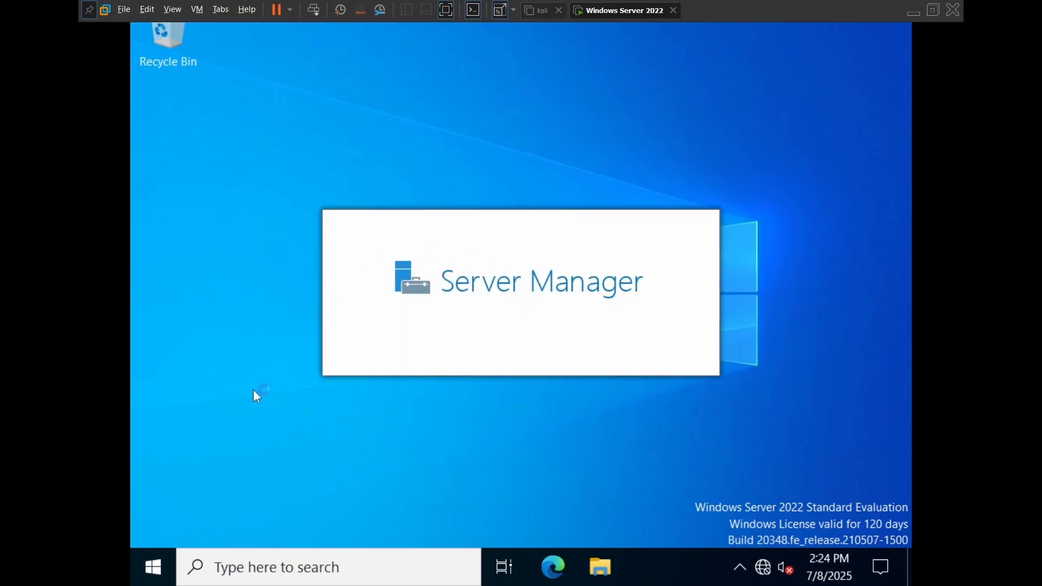
pyautogui.moveTo(646, 567)
pyautogui.click(736, 398)
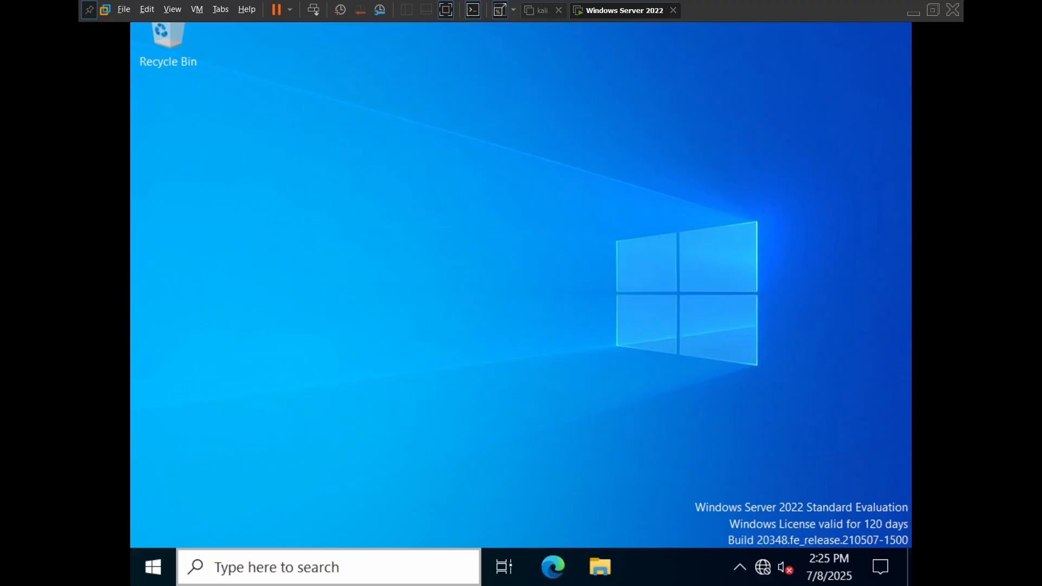
# Search the installed apps for "ac", open Active Directory Domains and Trusts, and view the darkshadow.local domain.
pyautogui.click(235, 570)
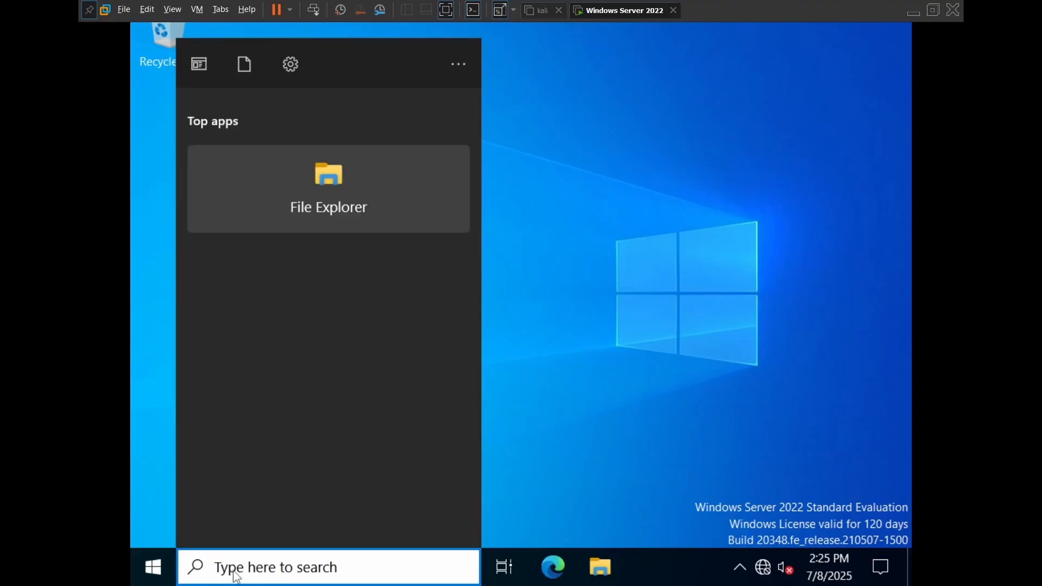
pyautogui.click(165, 574)
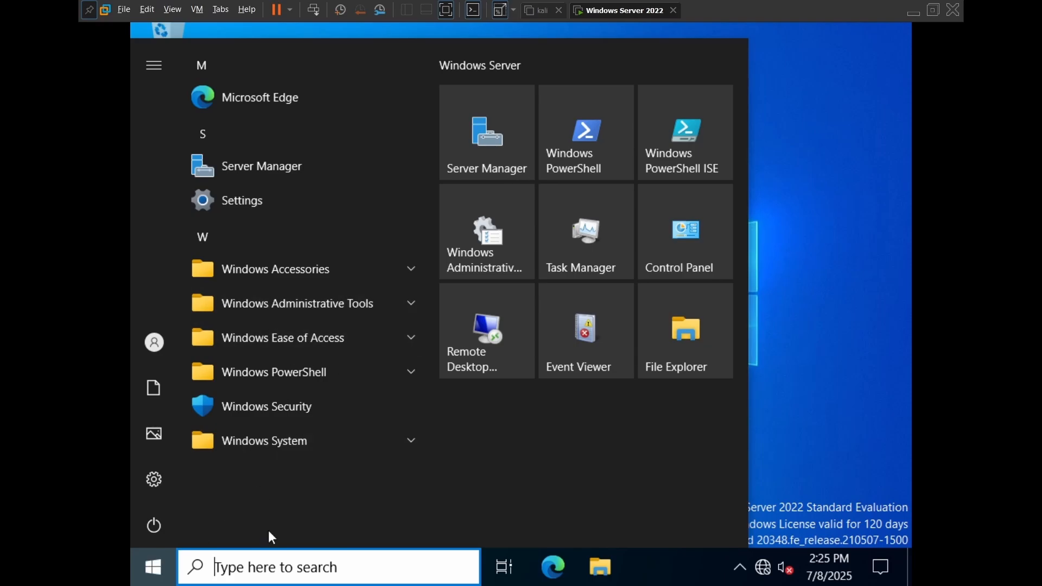
pyautogui.write('ac')
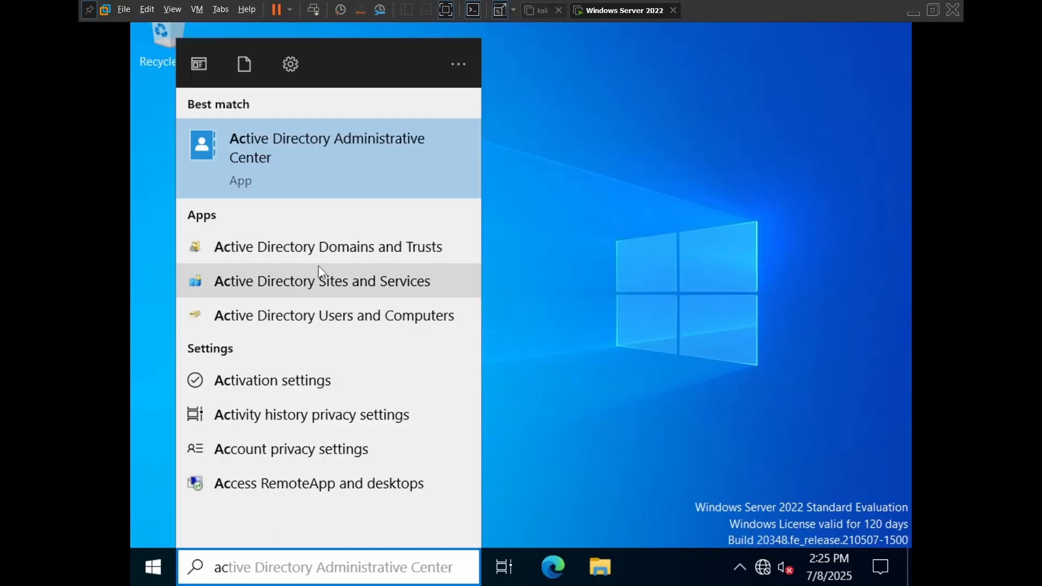
pyautogui.click(357, 260)
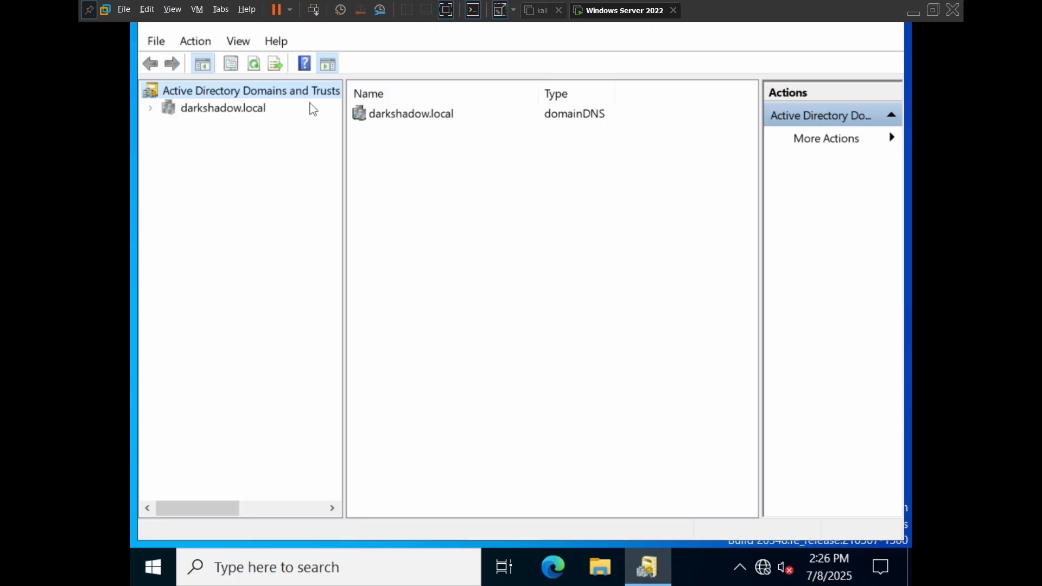
pyautogui.click(229, 111)
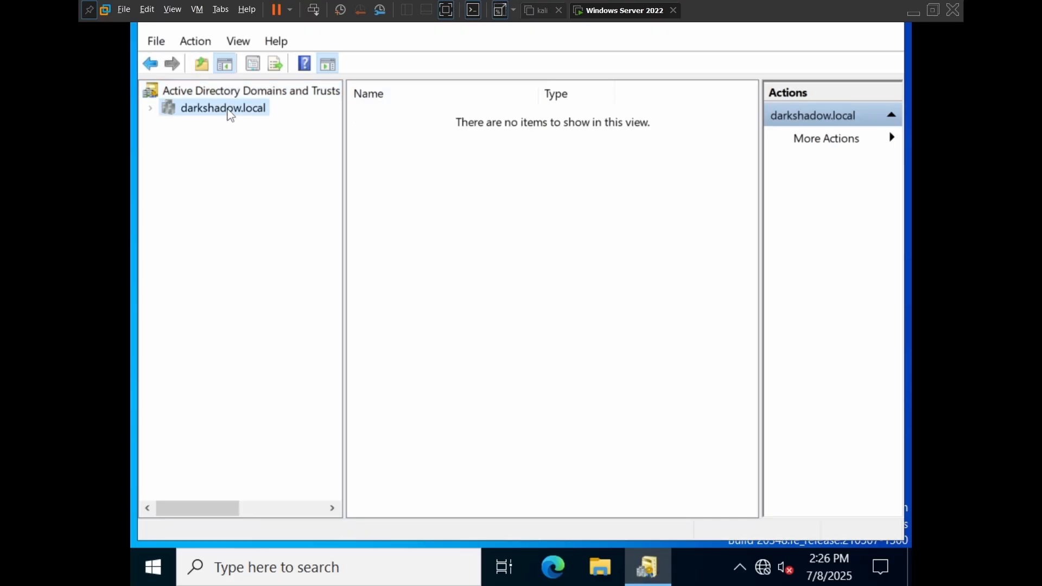